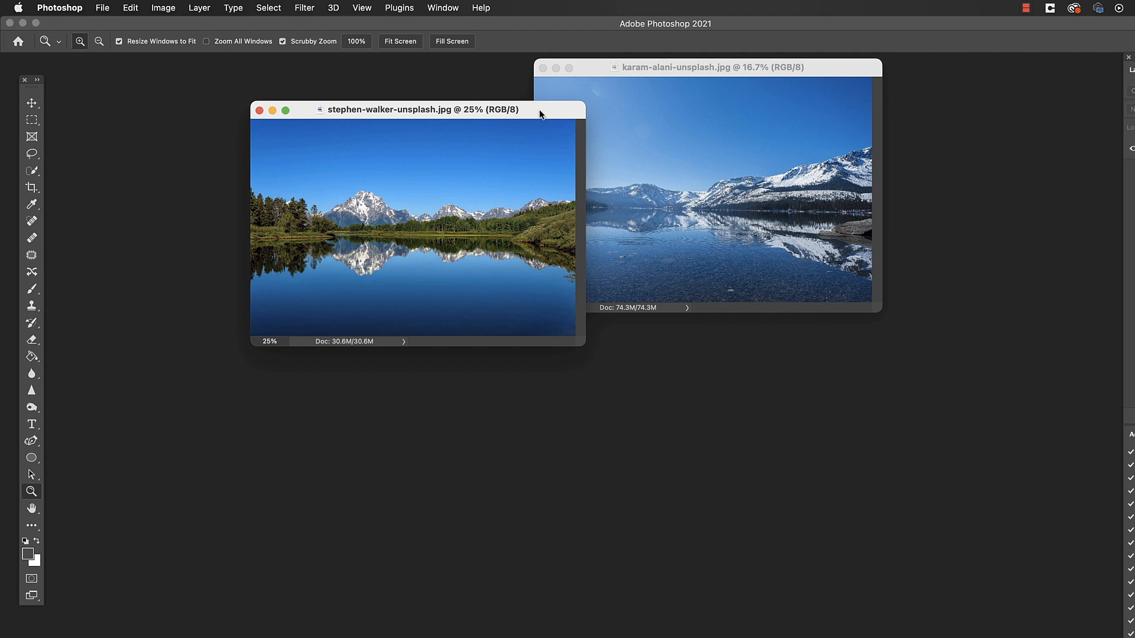
Zoom stephen-walker-unsplash.jpg to 50% and send the photo to the Luminar AI plugin
click(614, 255)
click(615, 258)
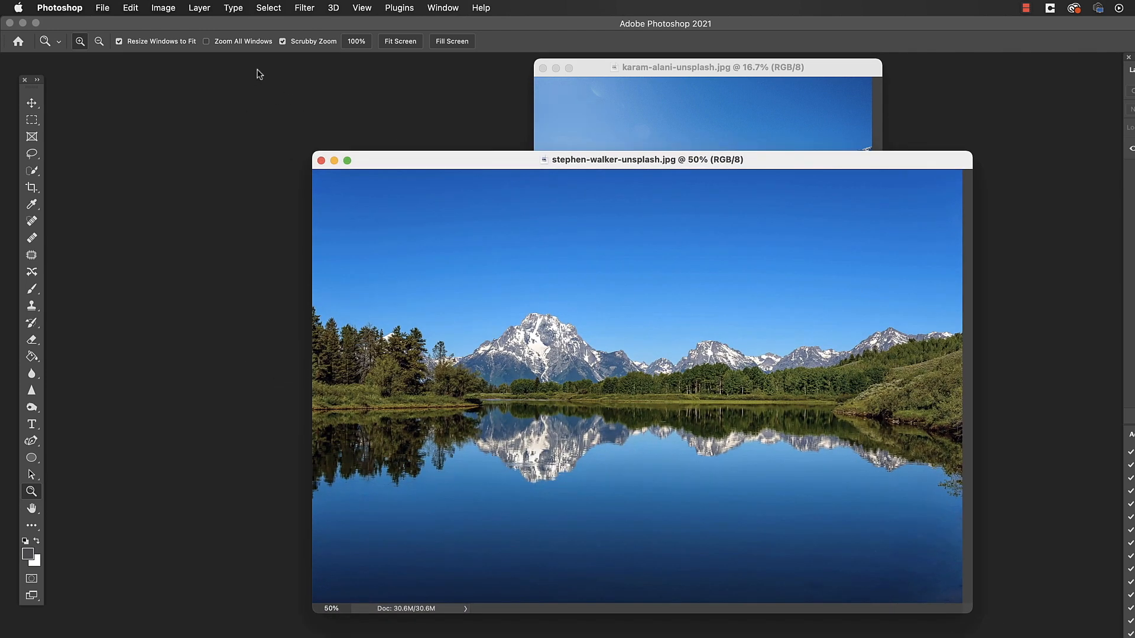
click(304, 8)
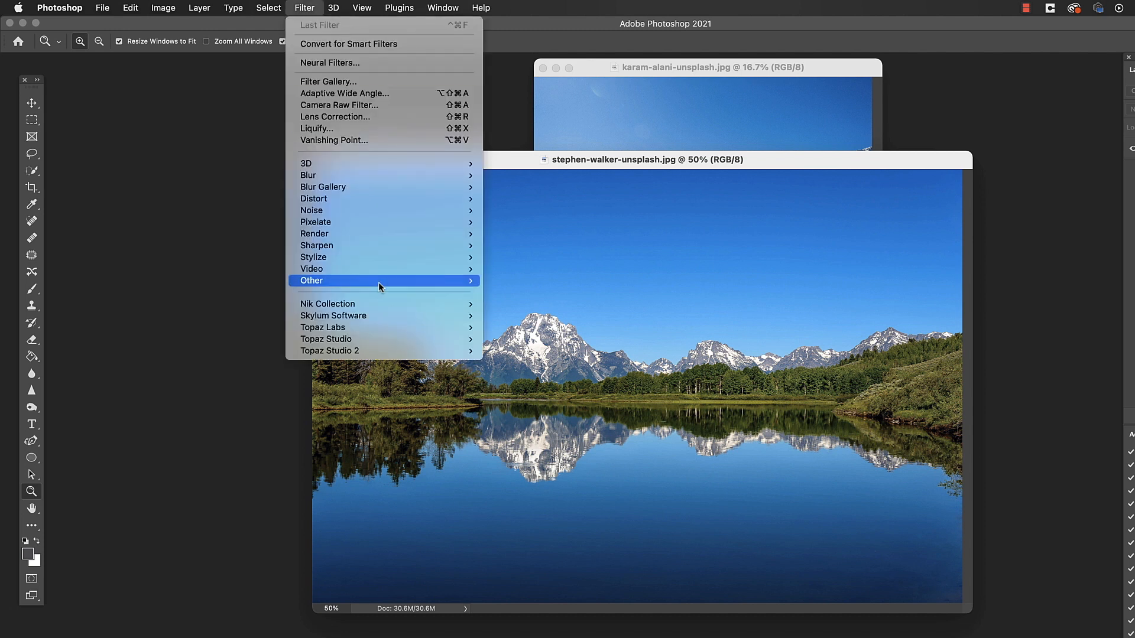
mouse_move(379, 315)
click(558, 327)
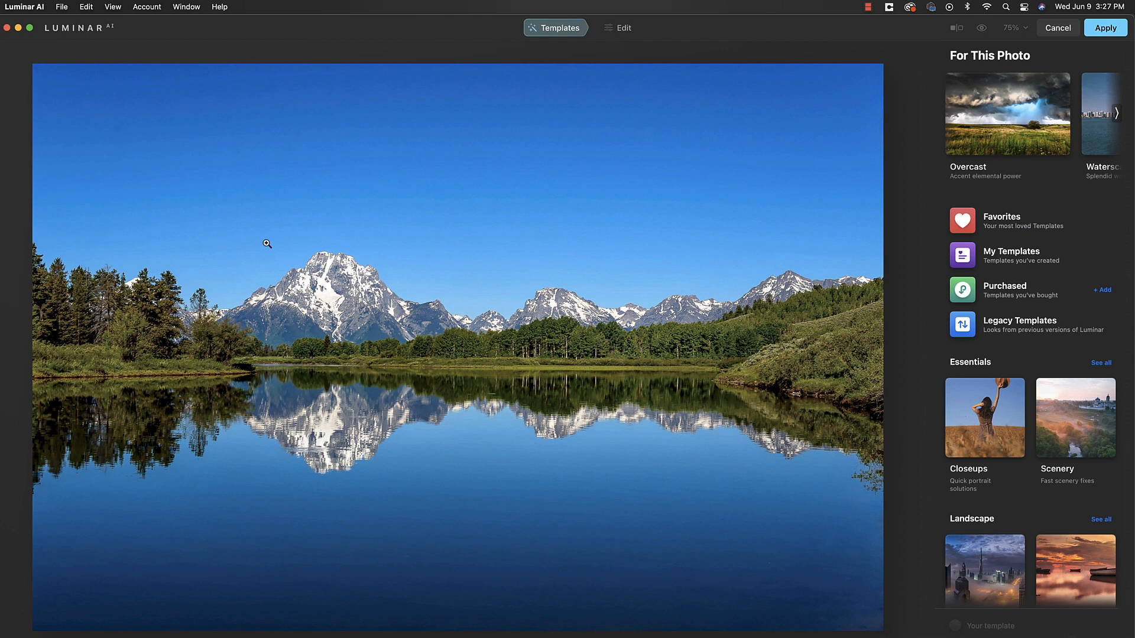
View the version information for Luminar AI and close the window
click(23, 11)
click(33, 23)
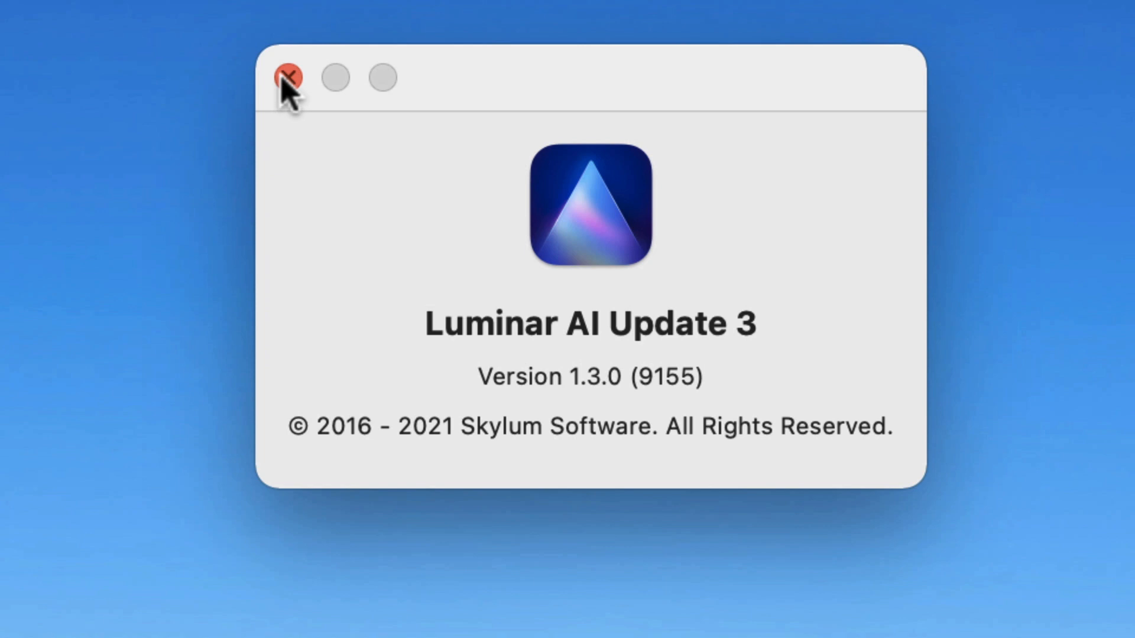
click(288, 77)
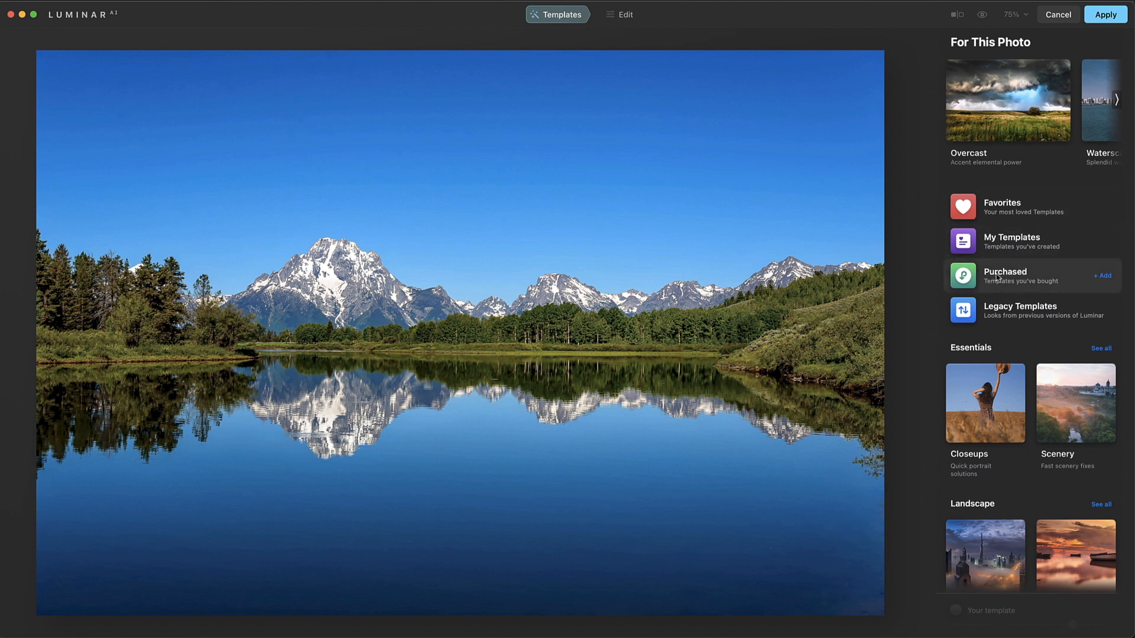
Look through the Signature Templates in the Luminar Marketplace via the purchased templates, and return to the templates overview
click(965, 276)
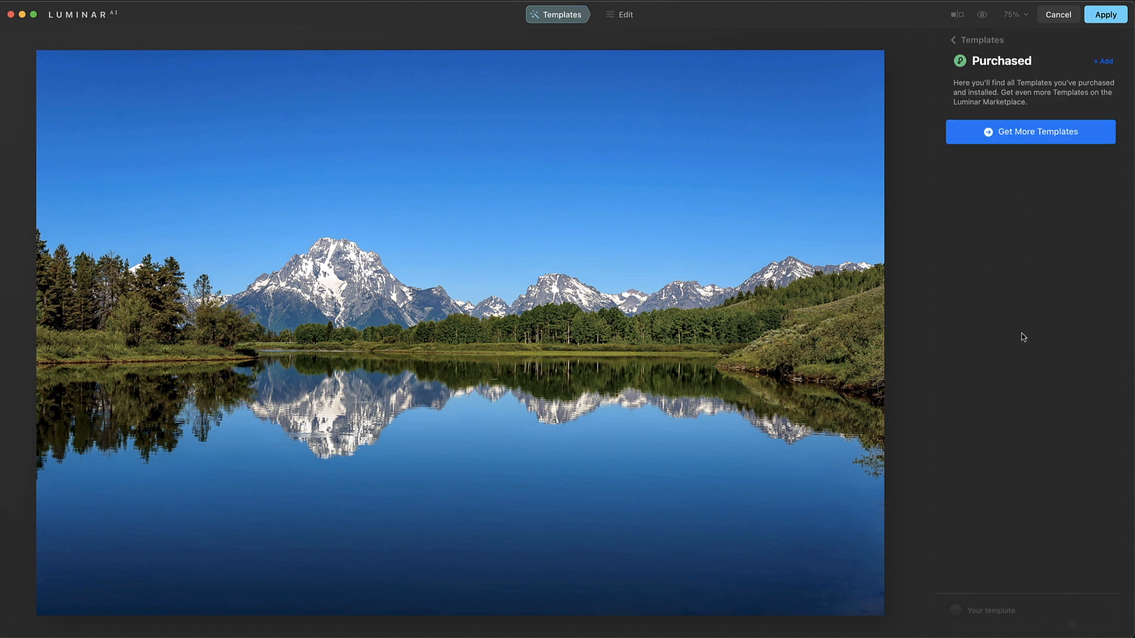
click(1019, 139)
mouse_move(610, 302)
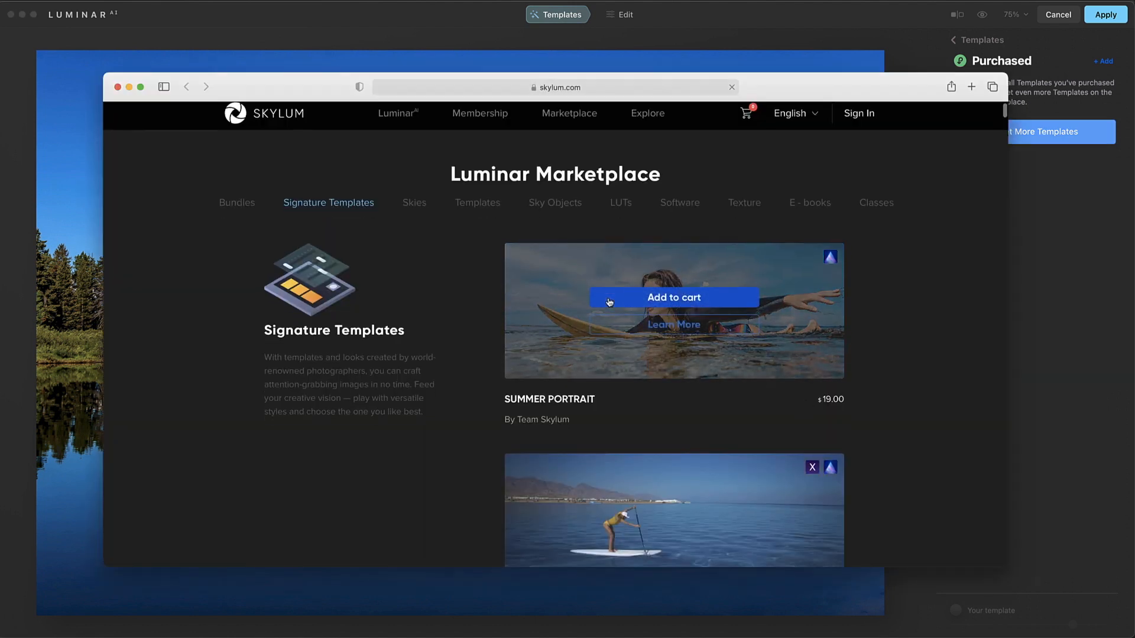
scroll(610, 302, down, 10)
scroll(610, 302, down, 2)
scroll(610, 302, up, 15)
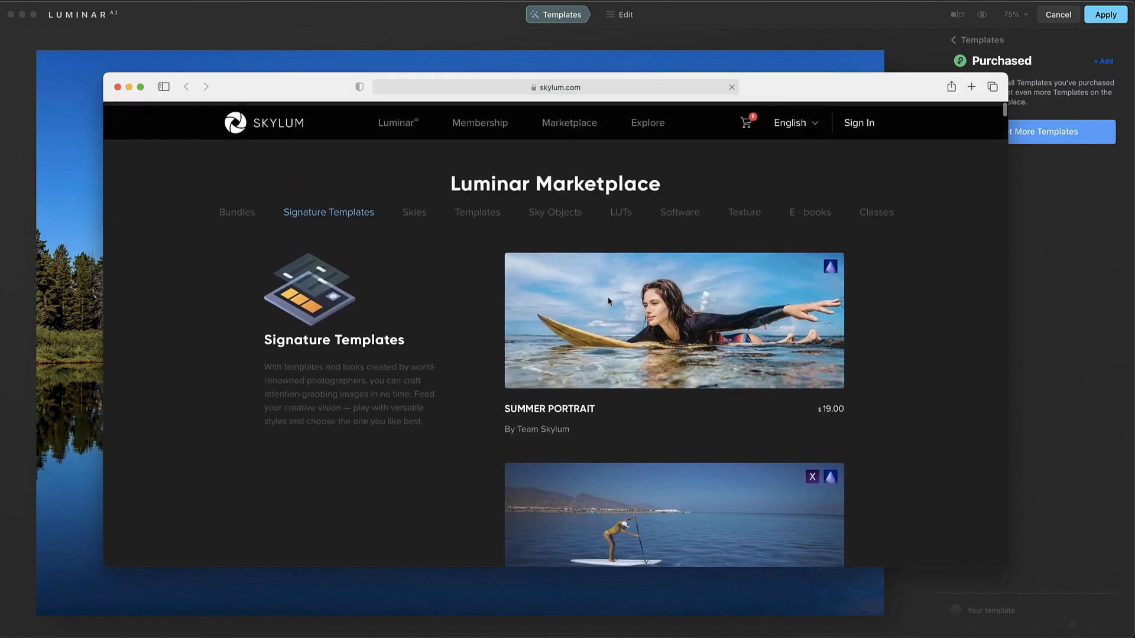
click(119, 87)
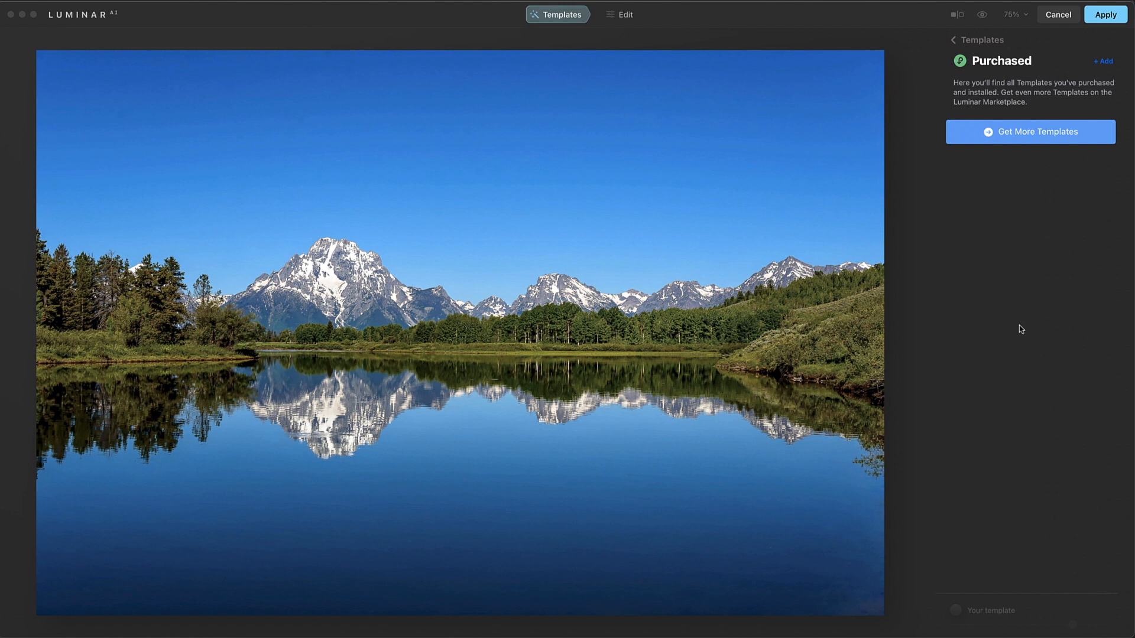
click(956, 42)
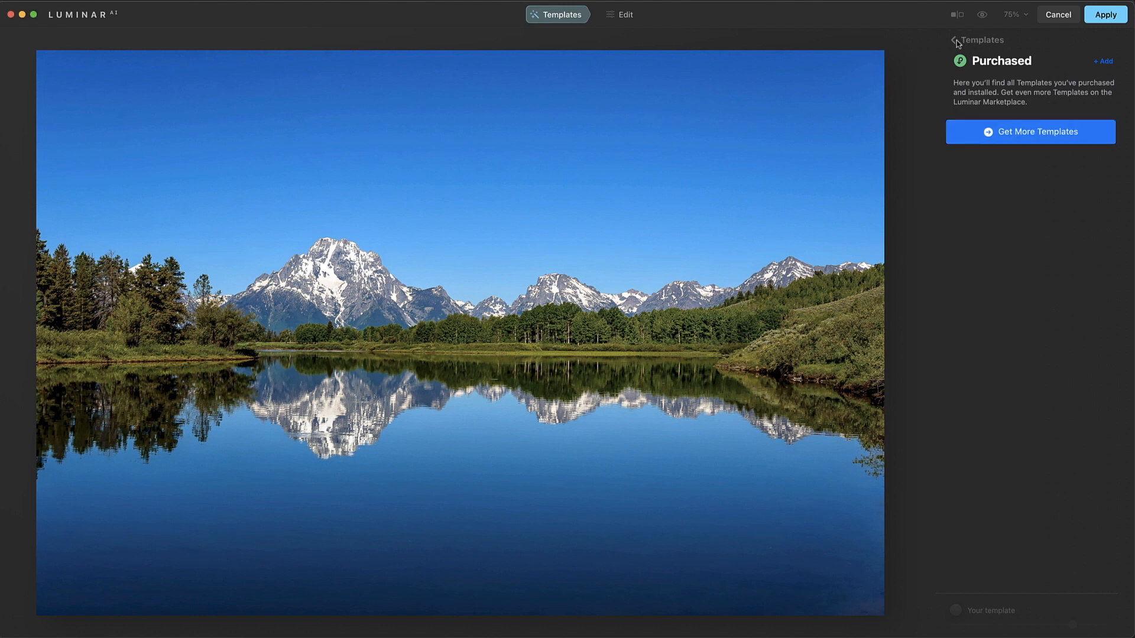
click(958, 41)
Lighten a hard-edged vertical stroke in the sky with Dodge & Burn, using brush size 77, softness 0 and strength 48
click(622, 15)
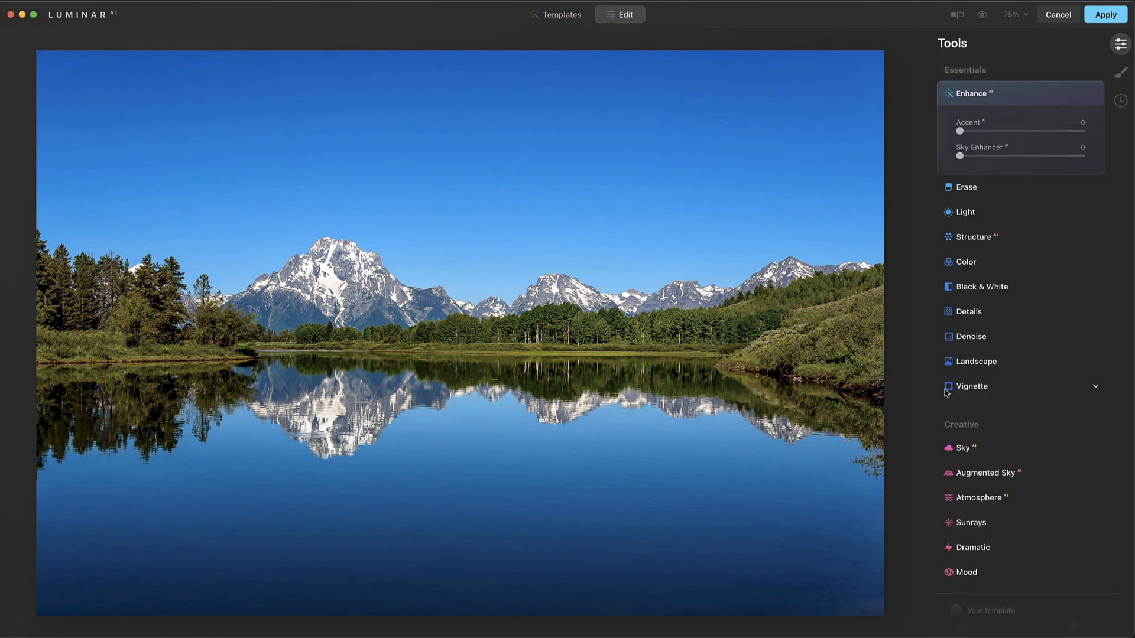
scroll(1054, 491, down, 5)
scroll(1016, 492, down, 2)
scroll(1017, 492, down, 7)
click(981, 541)
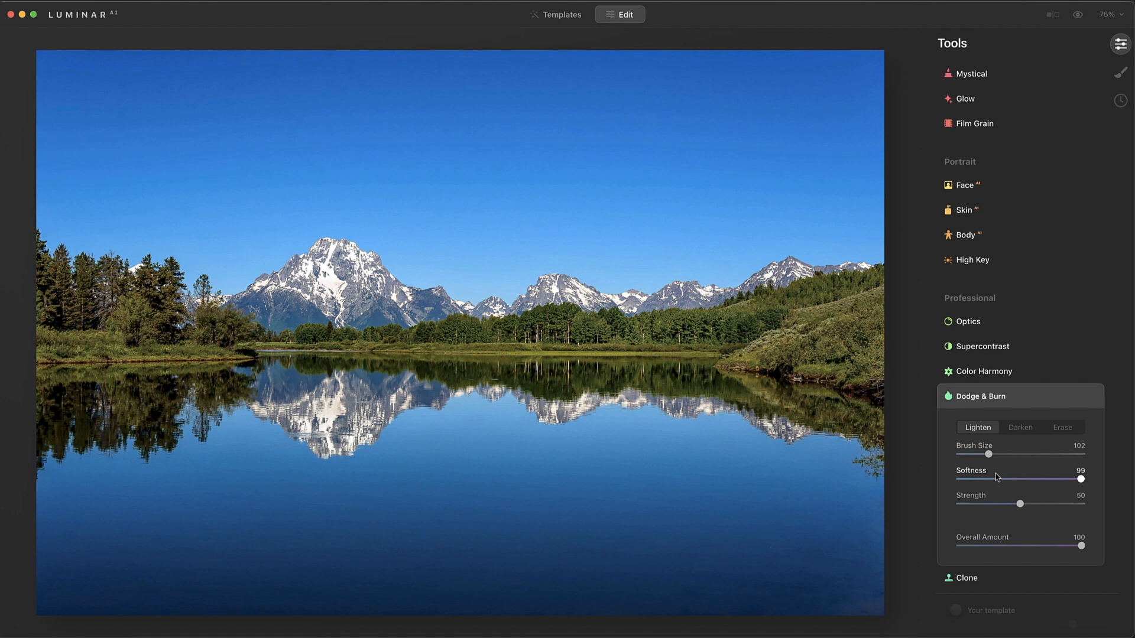
mouse_move(988, 454)
mouse_down()
mouse_move(1014, 454)
mouse_move(981, 454)
mouse_up()
mouse_move(1019, 505)
mouse_down()
mouse_move(1008, 504)
mouse_move(1018, 504)
mouse_up()
drag(1080, 480, 946, 481)
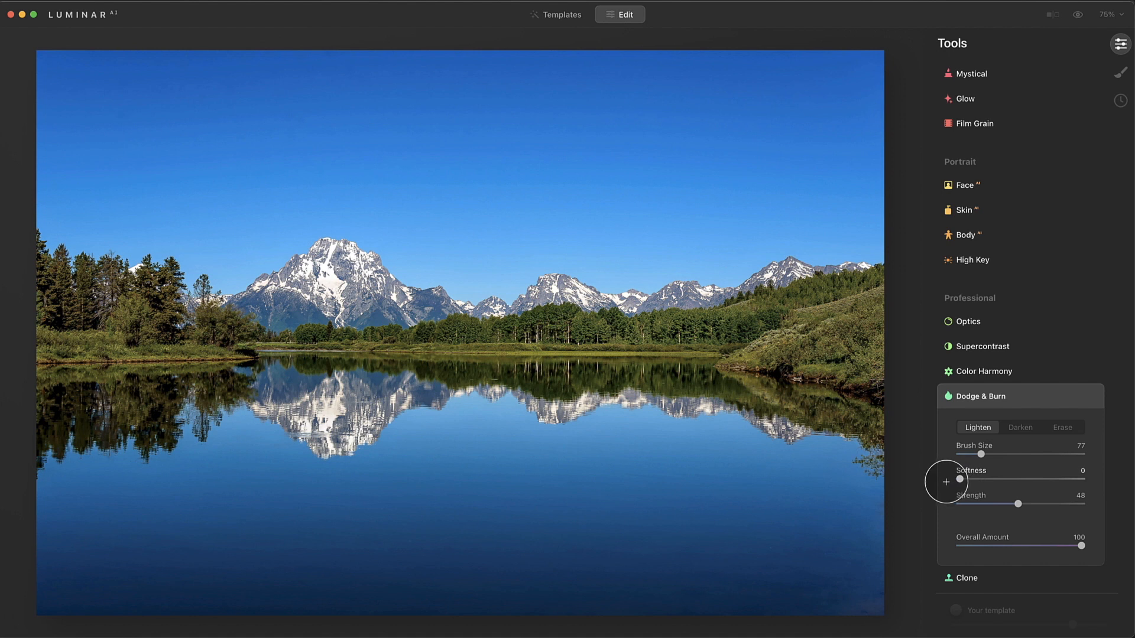
click(549, 139)
mouse_move(549, 139)
mouse_down()
mouse_move(539, 159)
mouse_move(549, 268)
mouse_up()
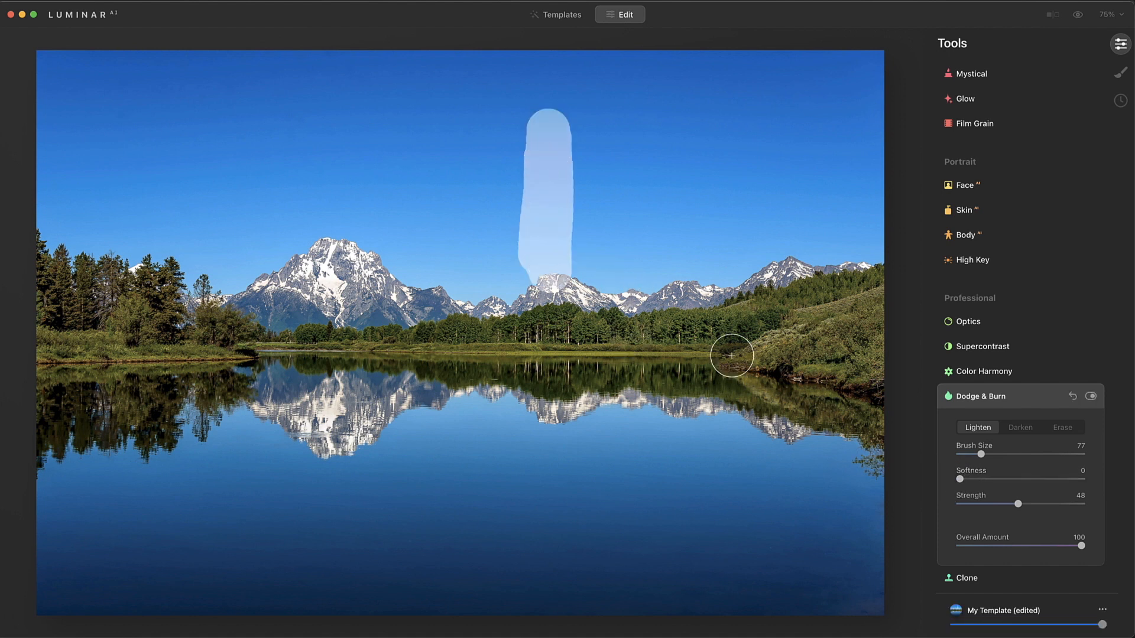
Paint a second lightening stroke in the sky with softness 100, and undo a dab tried over the distant peak
drag(960, 479, 1098, 486)
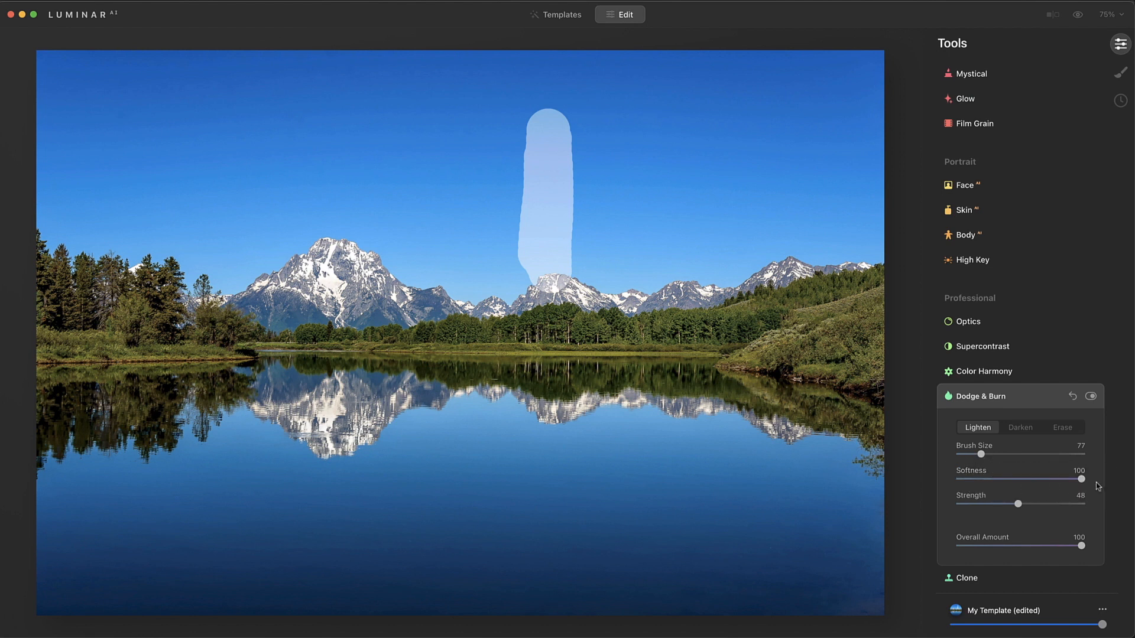
mouse_move(416, 135)
mouse_down()
mouse_move(416, 225)
mouse_move(409, 106)
mouse_move(409, 234)
mouse_up()
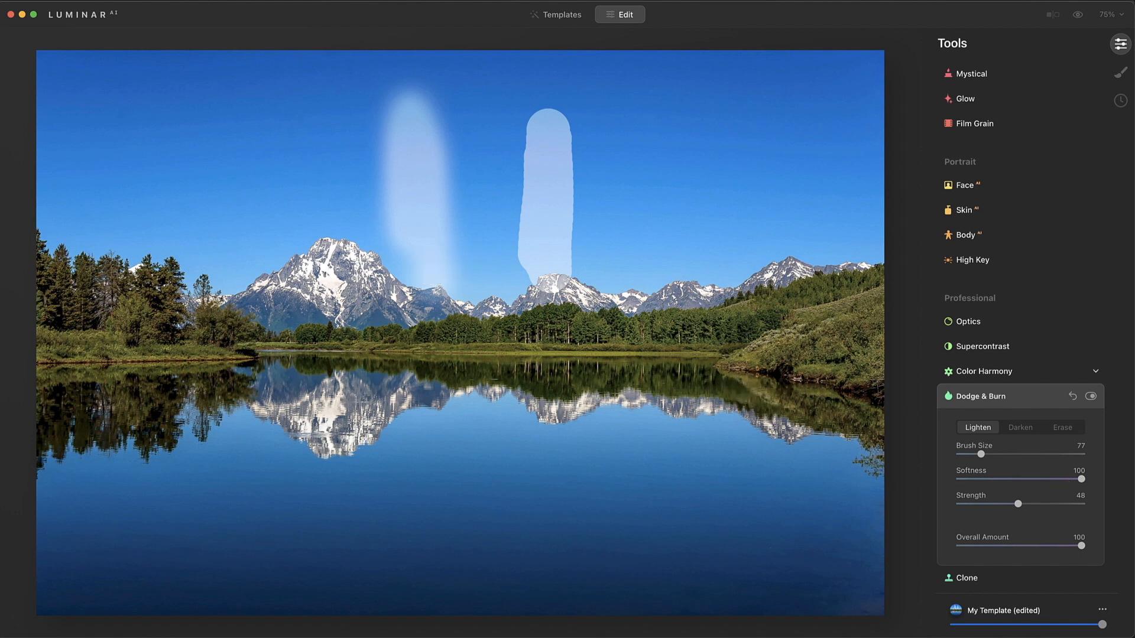
drag(775, 264, 766, 273)
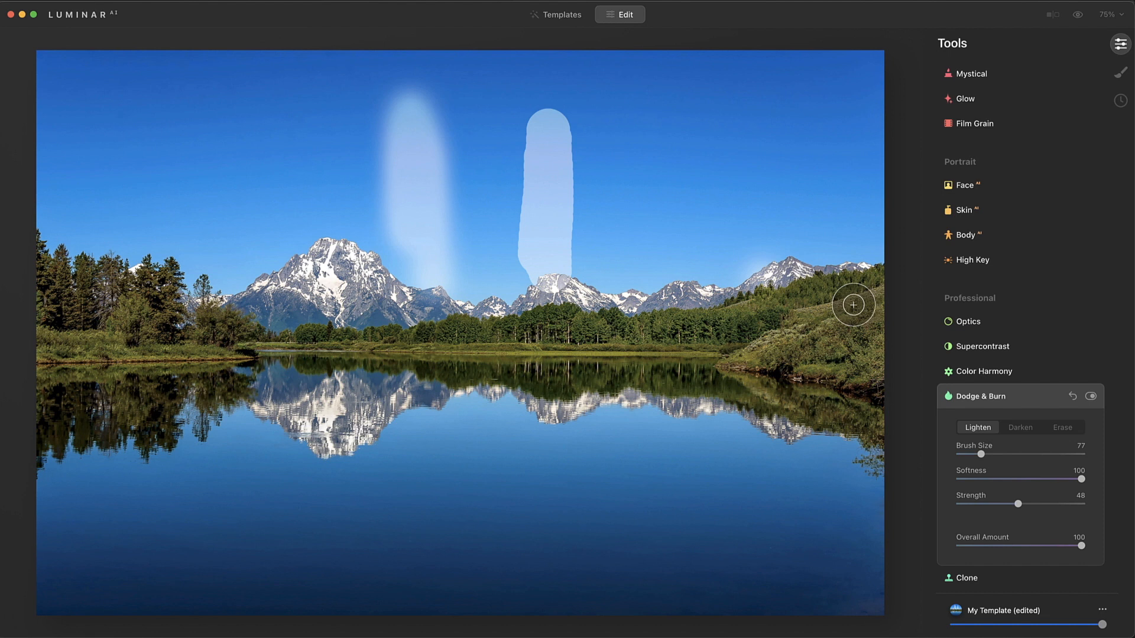
key(super+z)
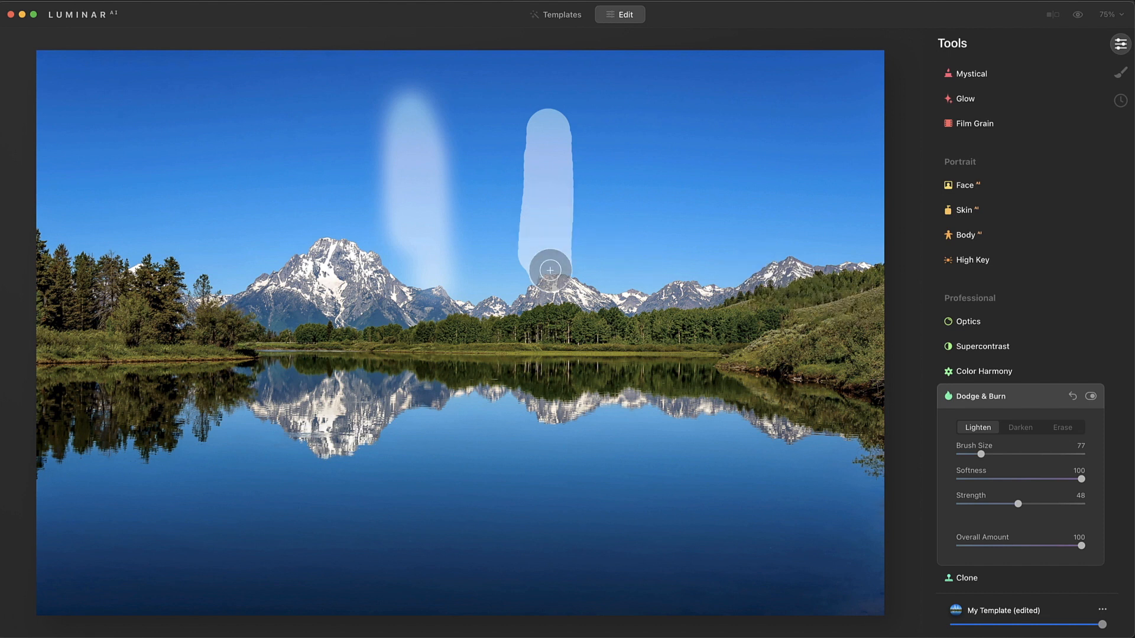
Set the brush softness to 92 and strength to 18, and reset all Dodge & Burn strokes
mouse_move(1081, 479)
mouse_down()
mouse_move(942, 478)
mouse_move(1073, 479)
mouse_up()
drag(1014, 504, 980, 504)
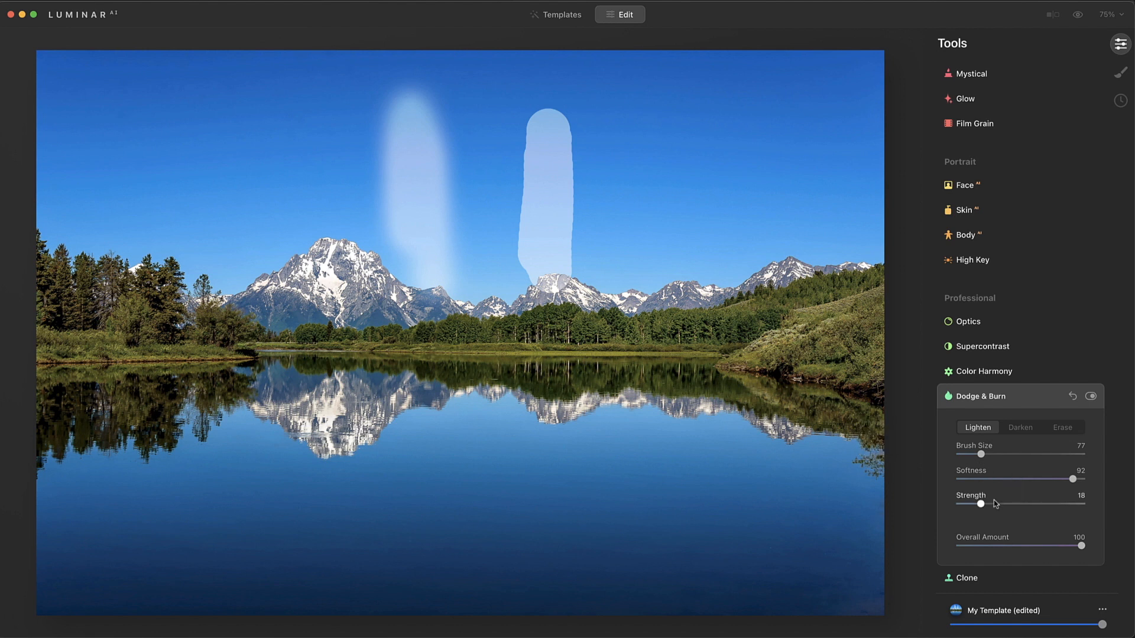
click(1072, 396)
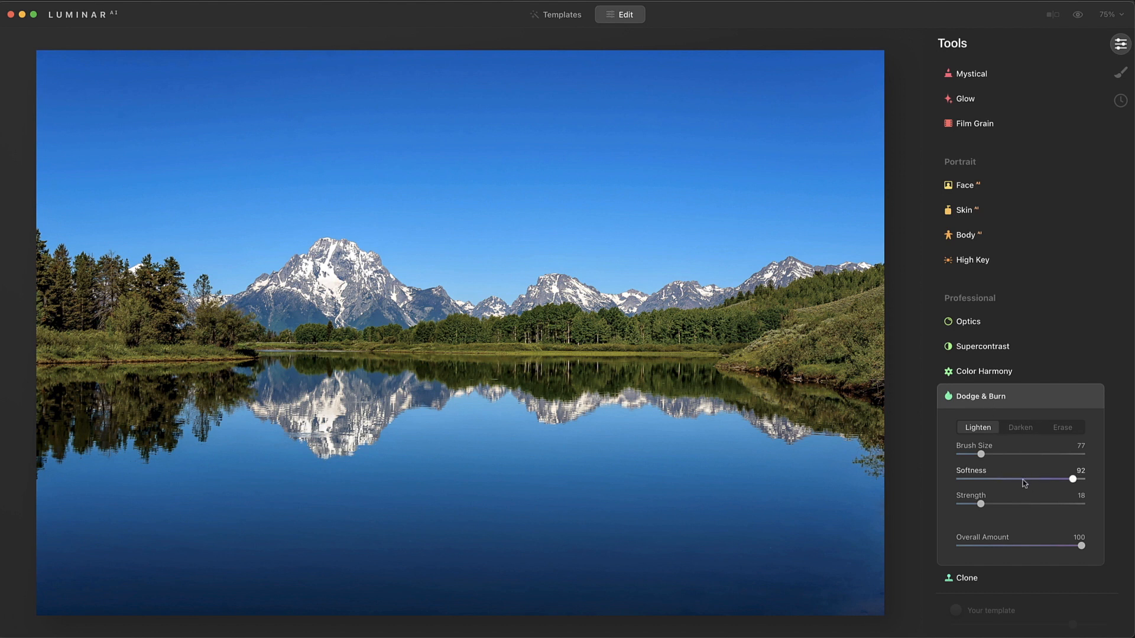
click(993, 397)
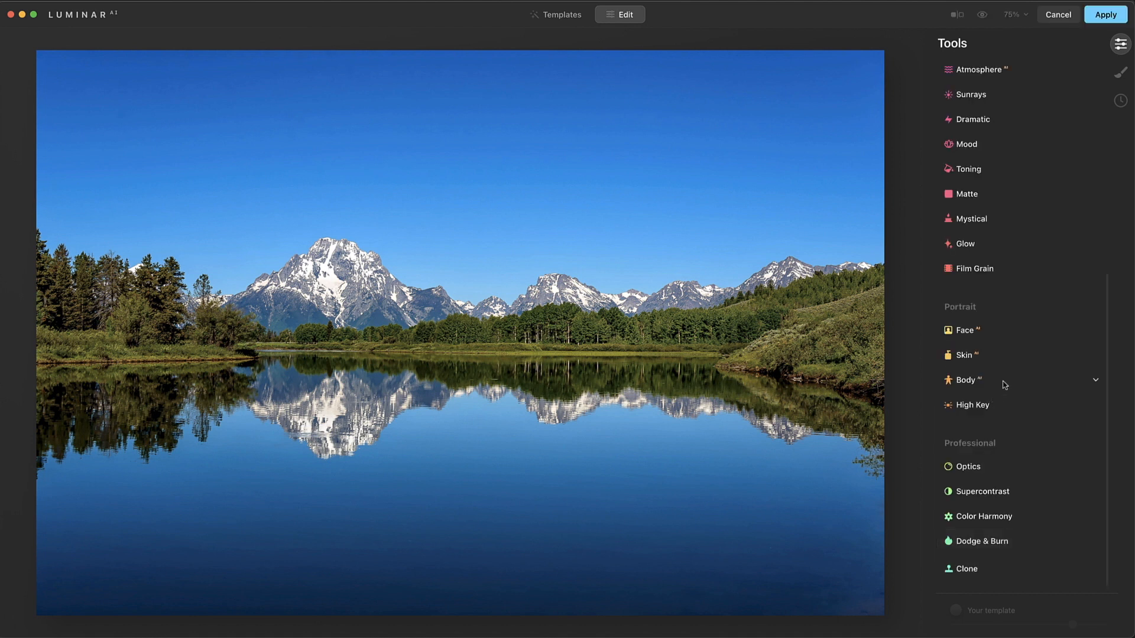
Replace the photo's sky with the Starry Night 2 preset using Sky AI
scroll(1031, 351, up, 7)
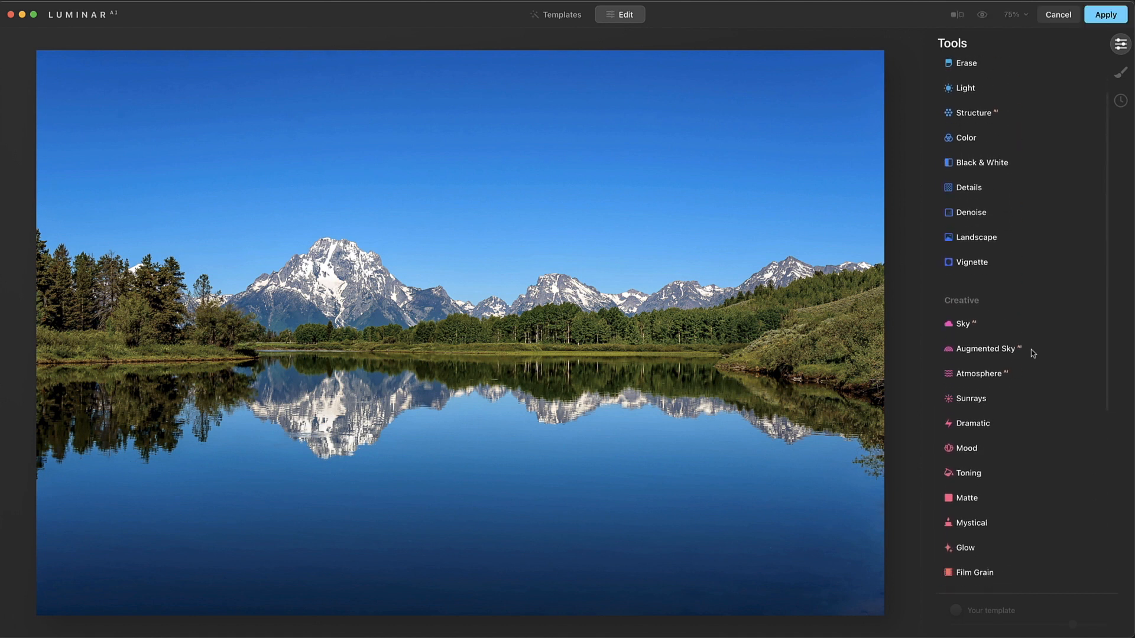
click(962, 202)
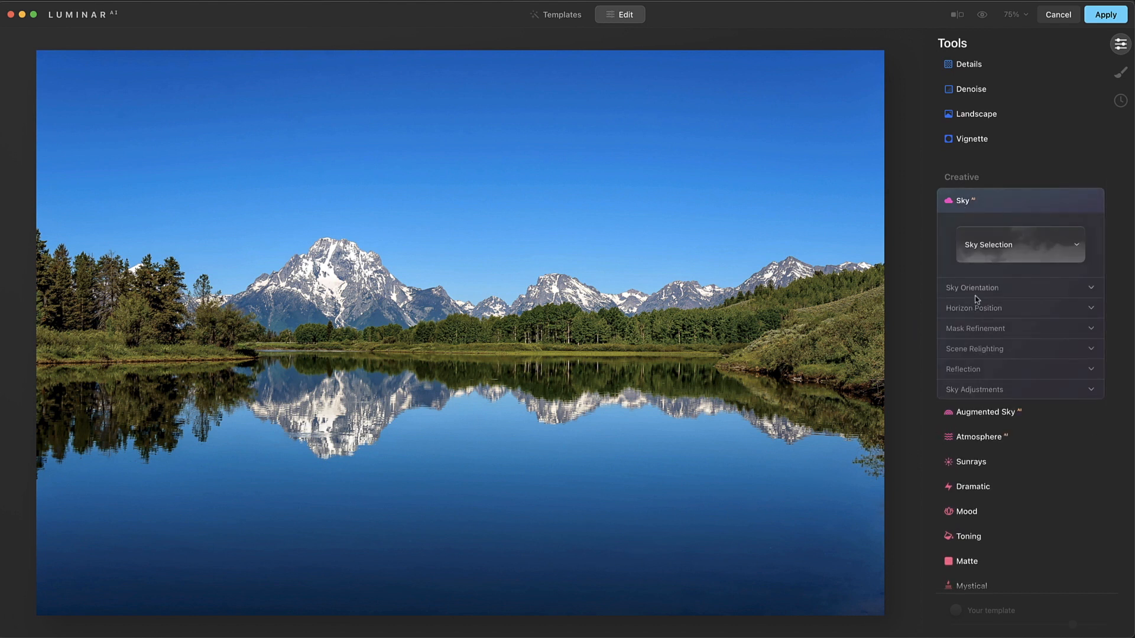
click(1077, 248)
scroll(1029, 435, down, 3)
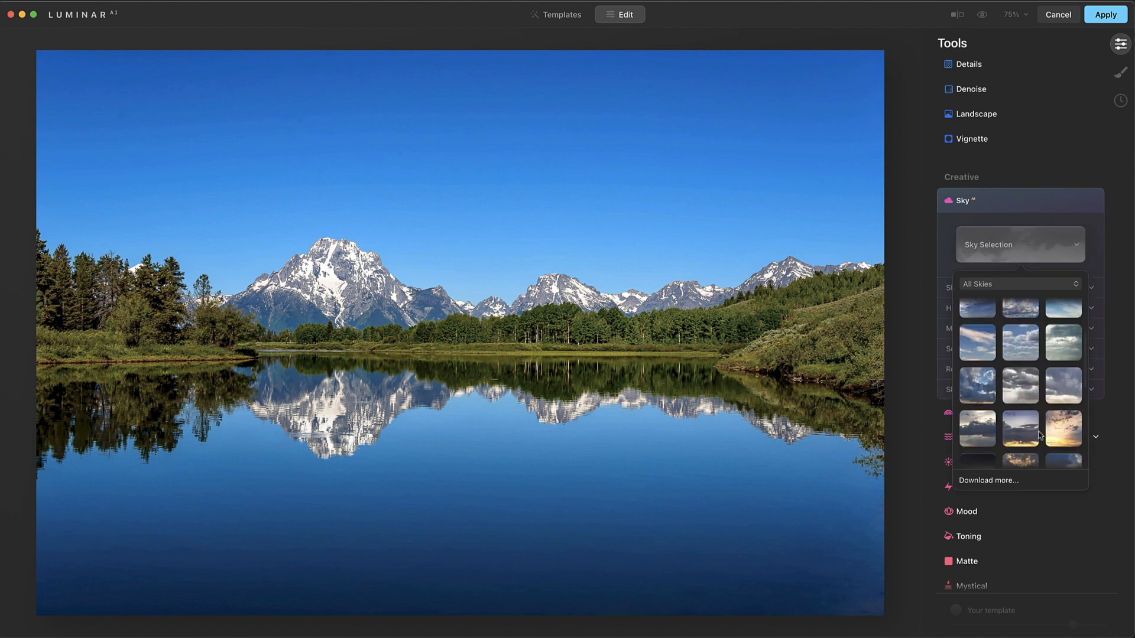
scroll(1029, 435, down, 8)
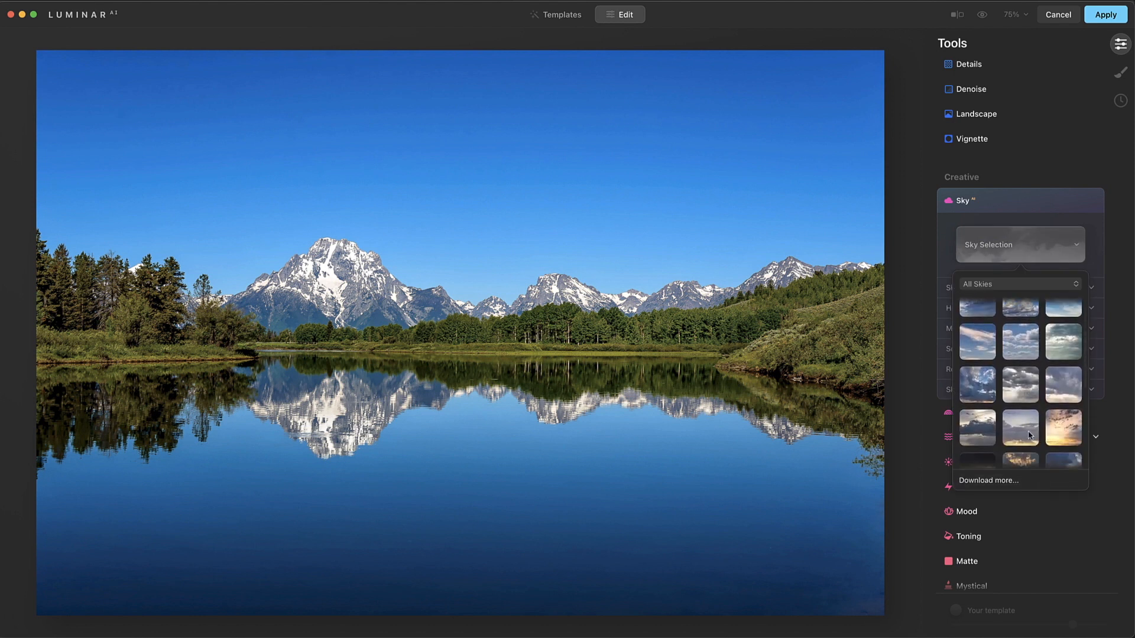
scroll(1029, 435, down, 1)
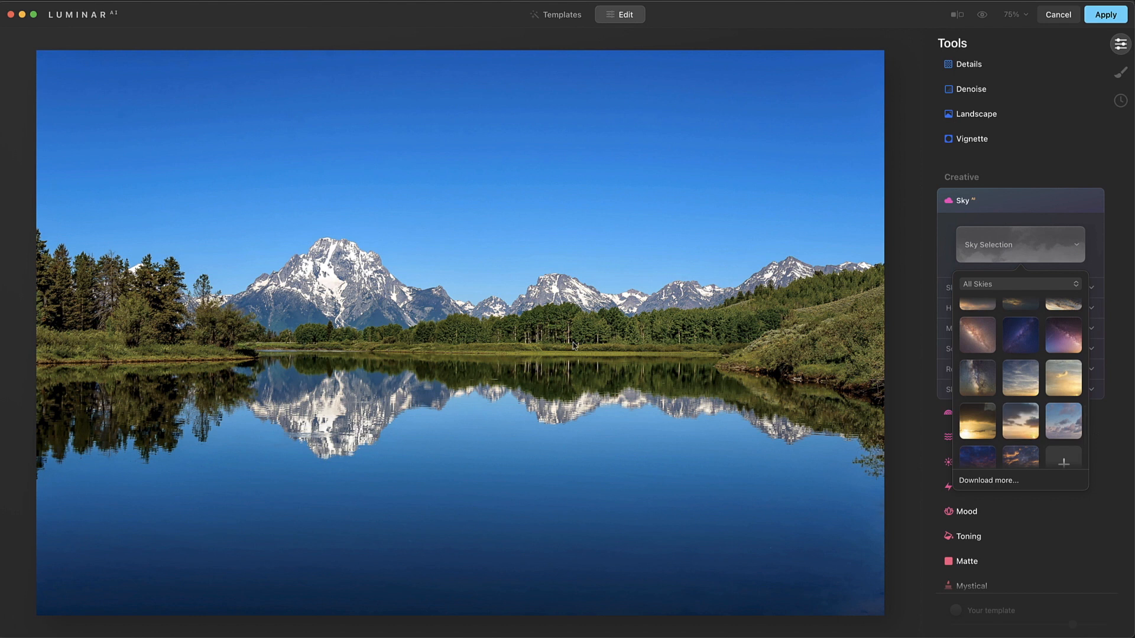
click(976, 387)
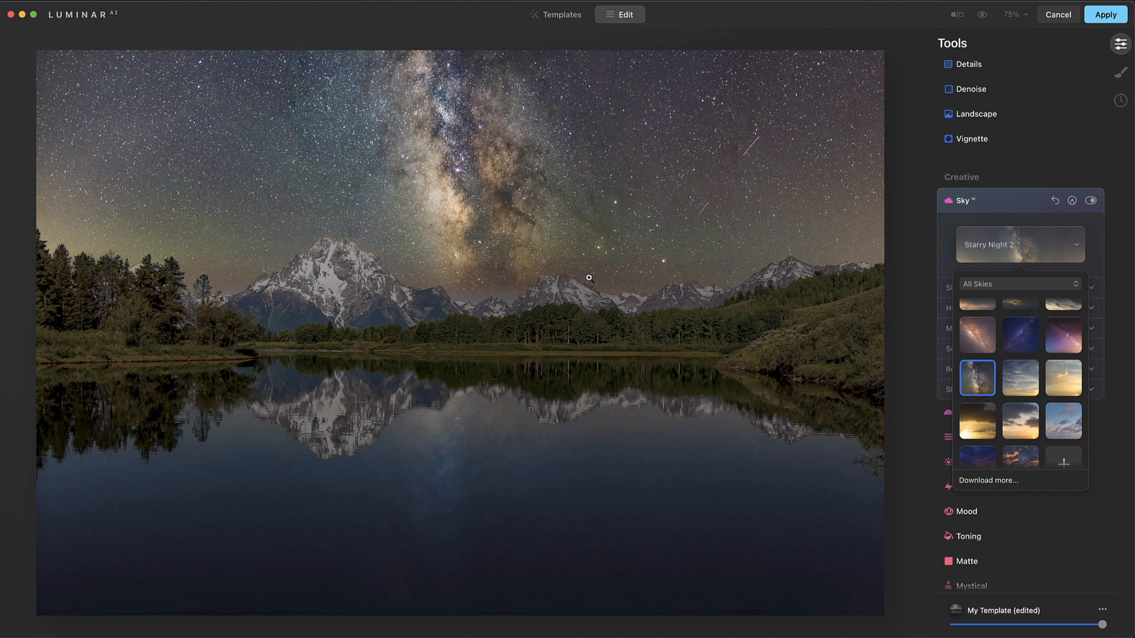
Change the replacement sky to the Blue Sky 8 preset
scroll(1044, 419, down, 5)
scroll(1044, 420, up, 4)
click(1015, 351)
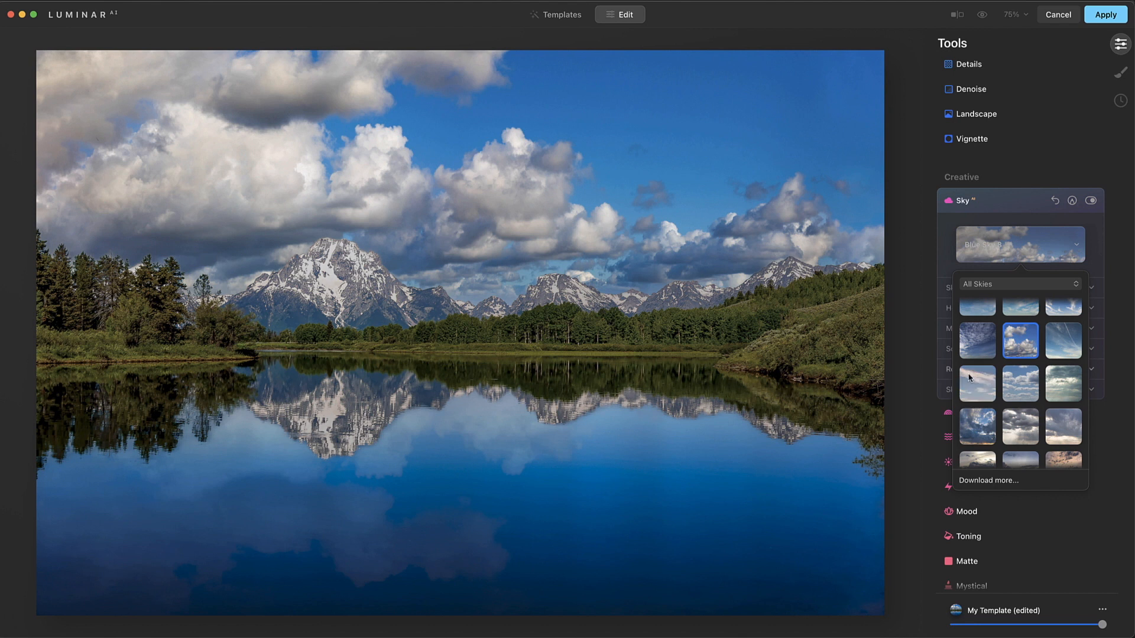
click(1121, 434)
Flip the replacement sky and set its horizontal position to -7 in the Sky Orientation settings
click(991, 290)
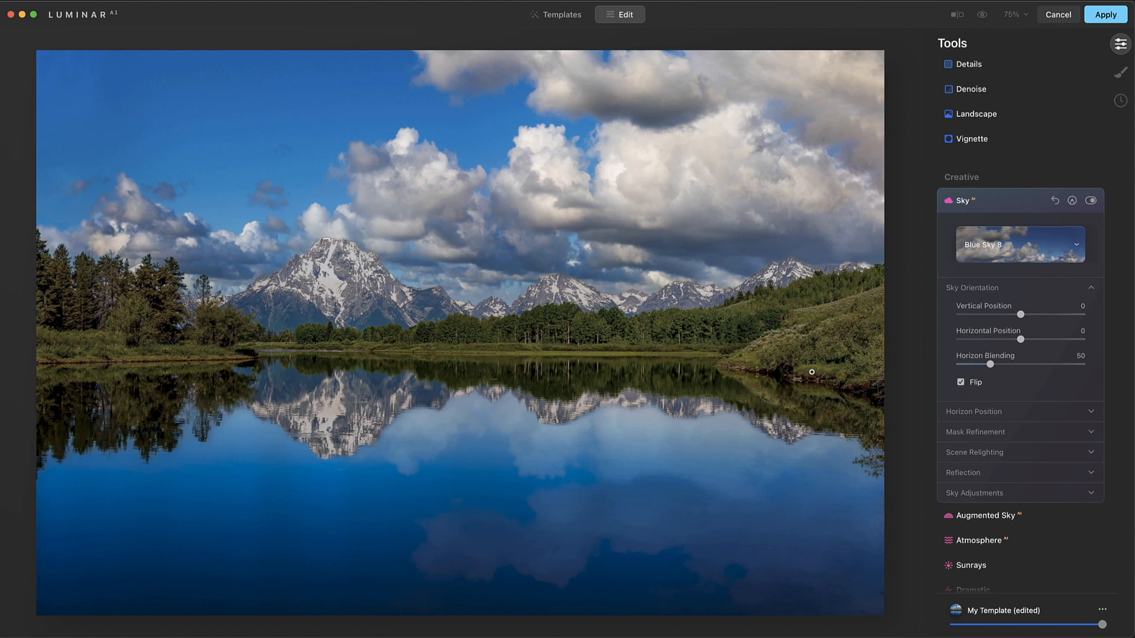
click(1091, 474)
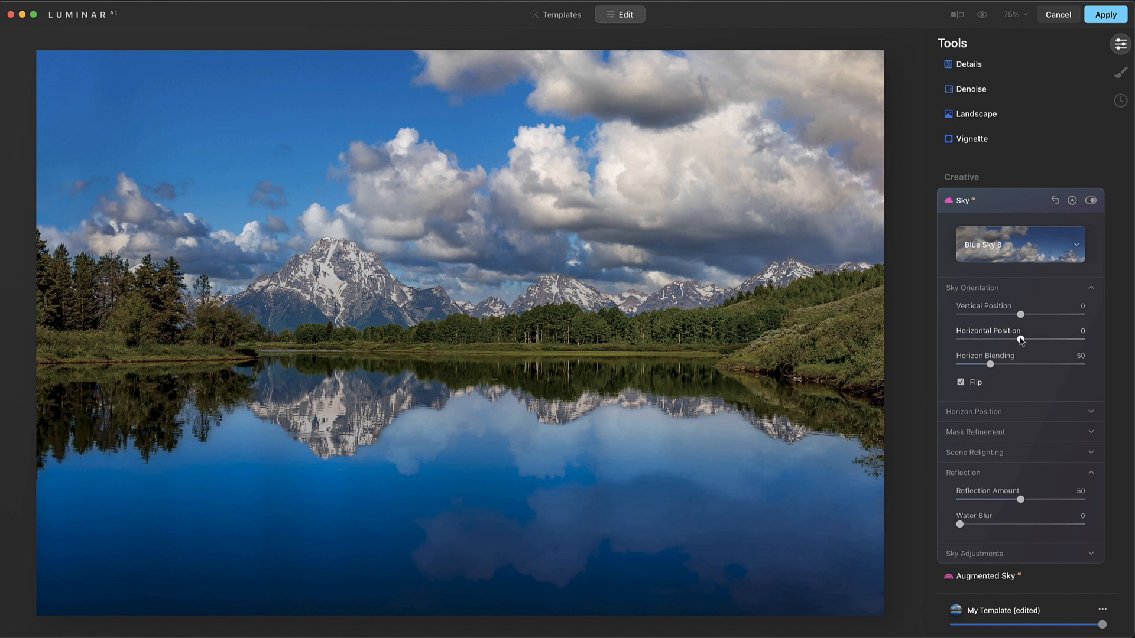
drag(1021, 340, 1017, 341)
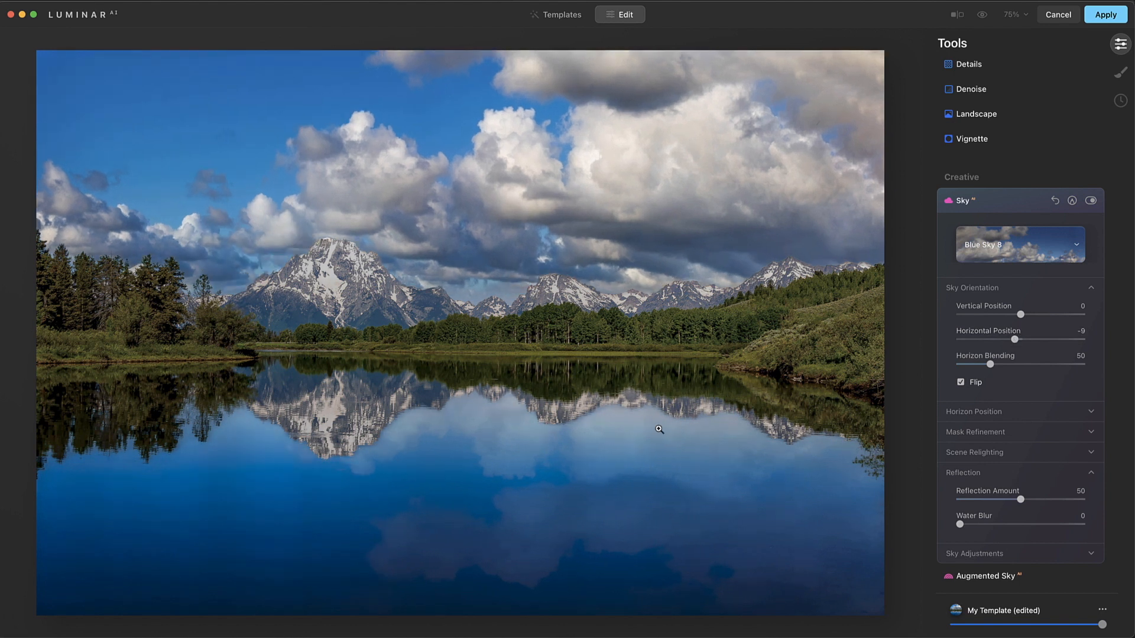
drag(1009, 342, 1016, 341)
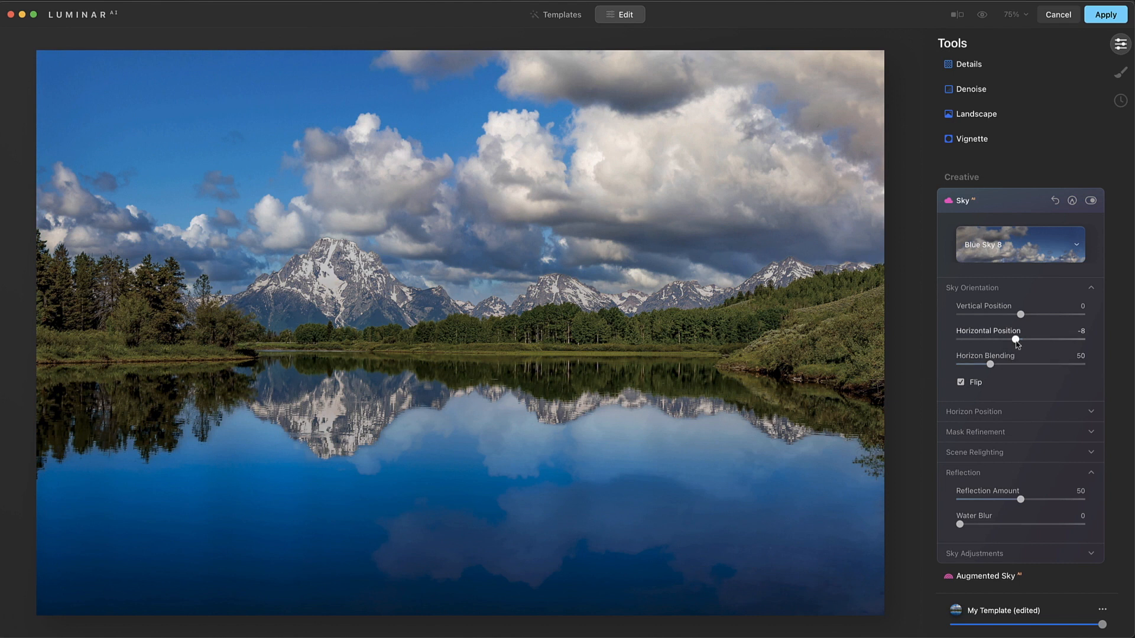
drag(1016, 340, 1017, 341)
Review the Scene Relighting and Reflection settings of the Sky AI tool, leaving Scene Relighting collapsed
click(1090, 452)
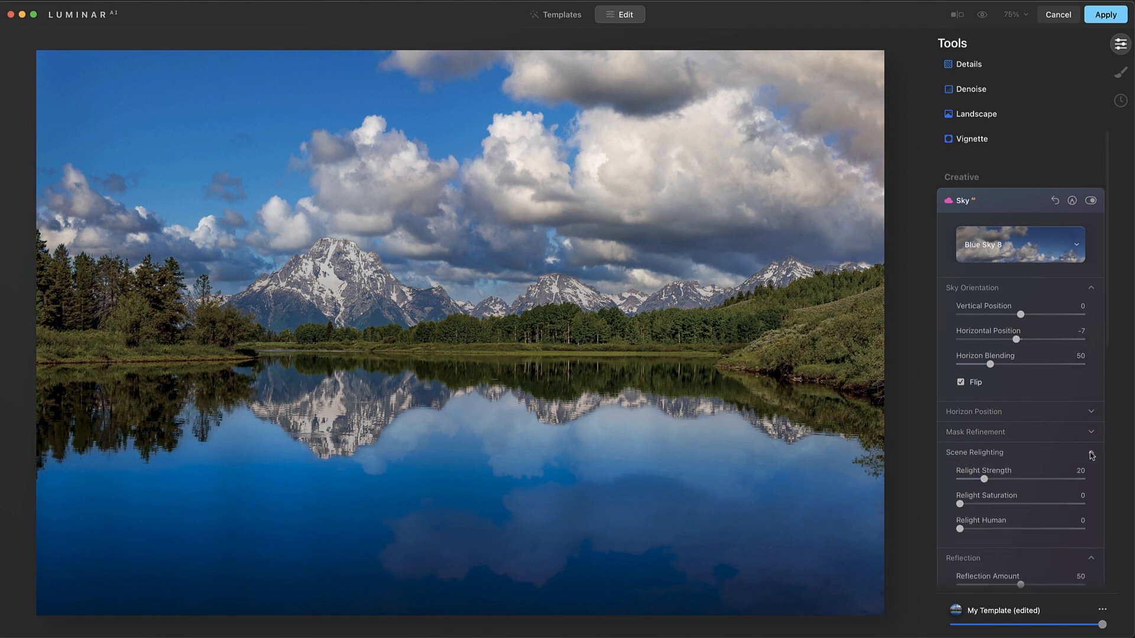
scroll(1035, 470, down, 2)
scroll(1036, 469, down, 2)
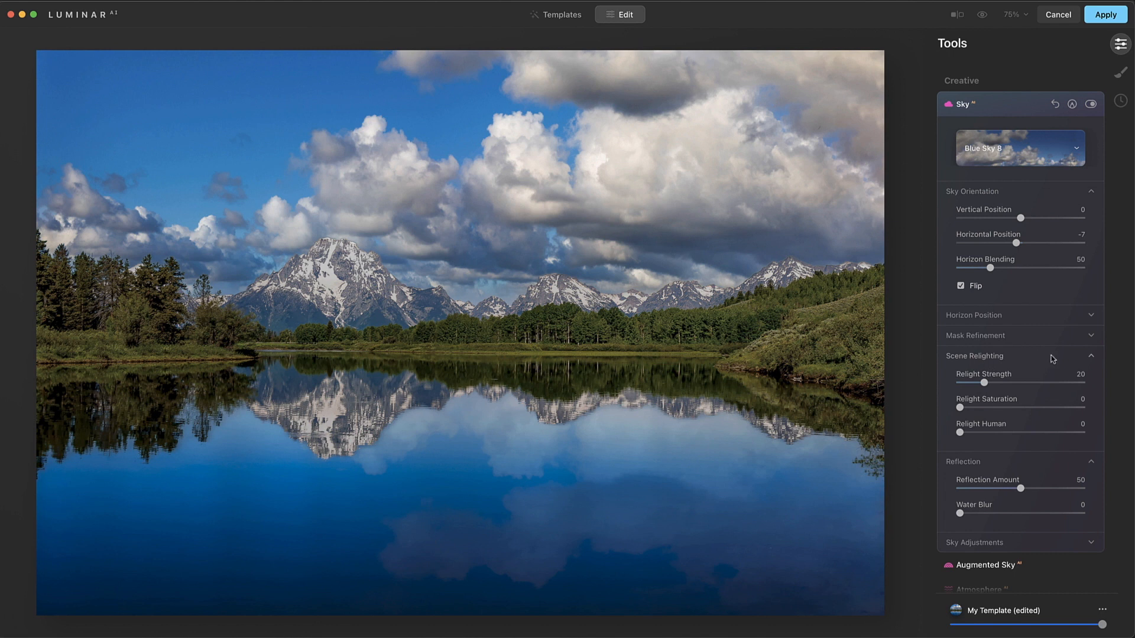
click(1091, 358)
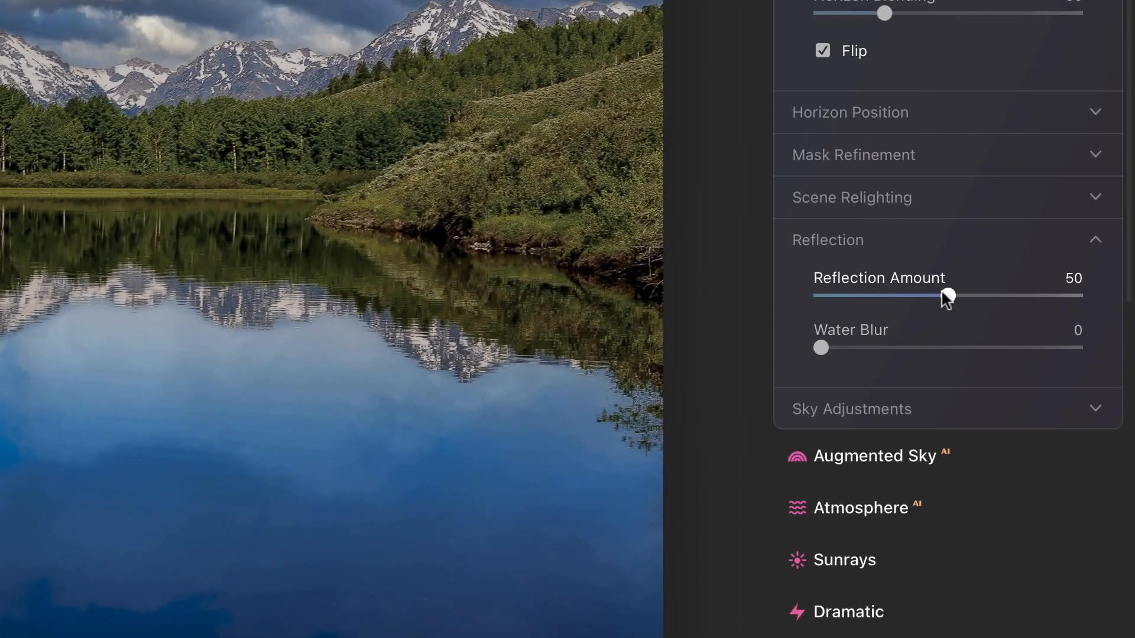
Set the sky's Reflection Amount to 82 and the Water Blur to 18 for the lake reflection
drag(949, 295, 1098, 303)
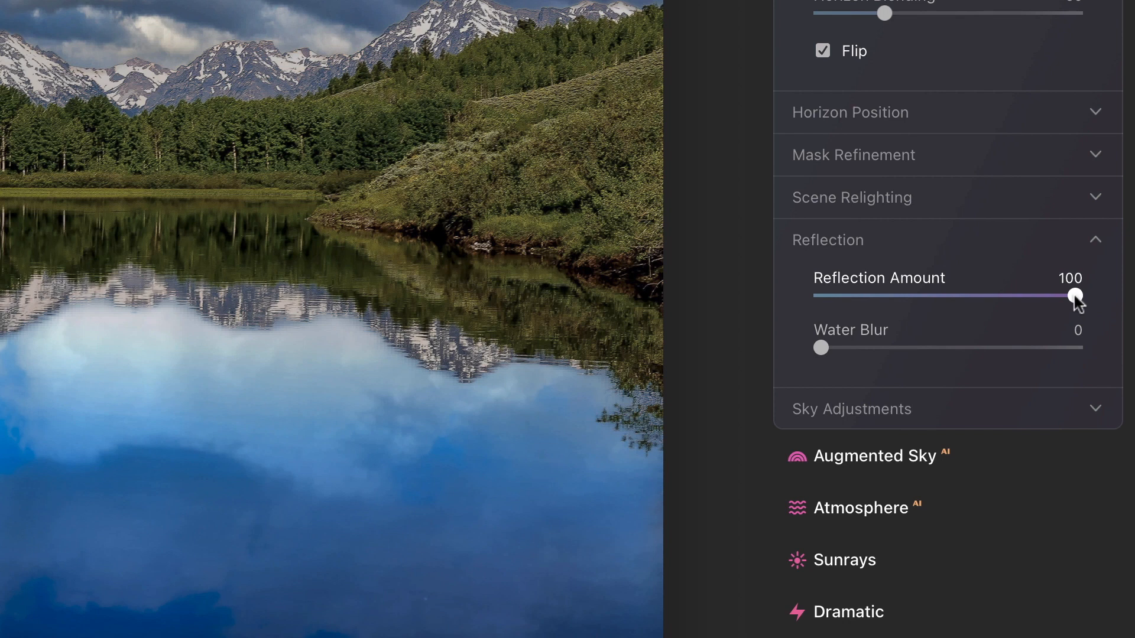
drag(1077, 302, 1029, 299)
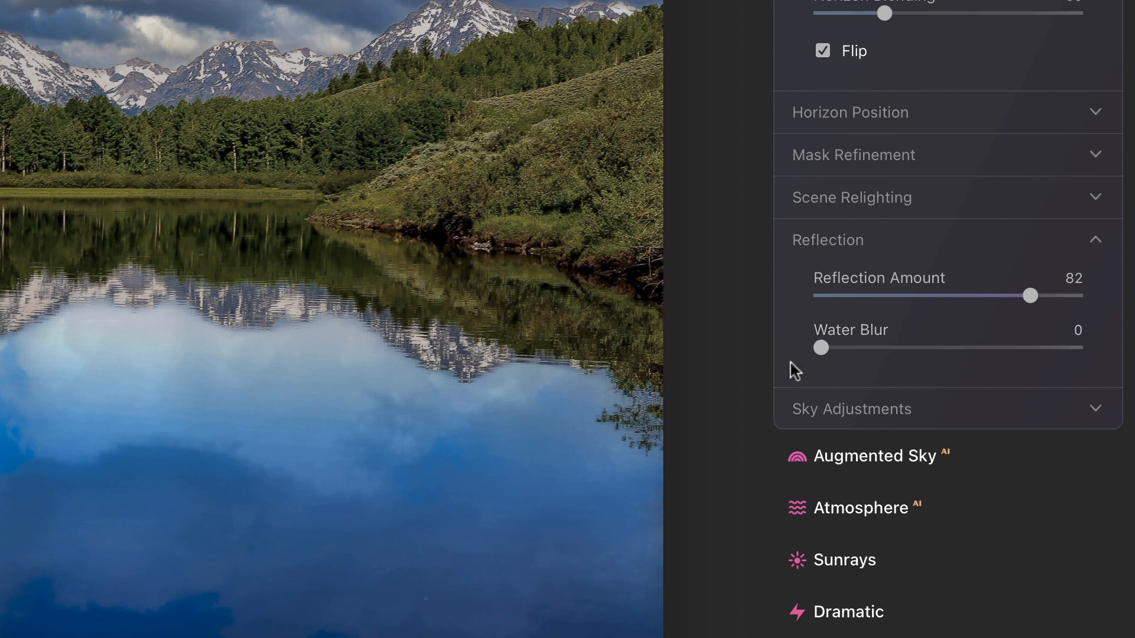
drag(821, 347, 895, 348)
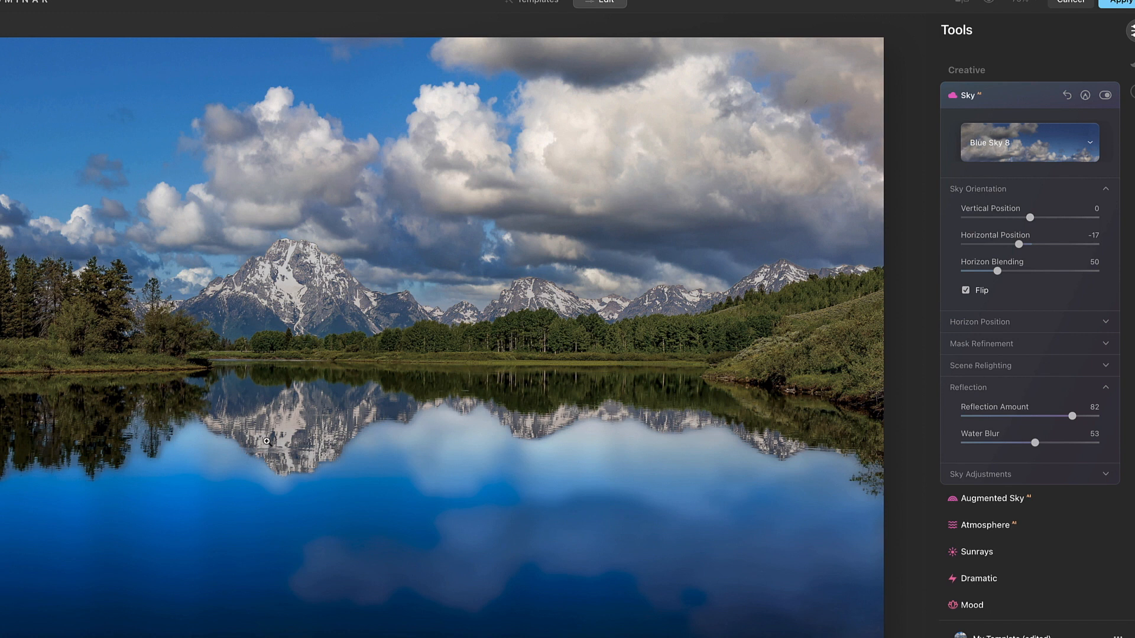
drag(1035, 443, 999, 446)
drag(1001, 447, 965, 450)
drag(966, 444, 984, 448)
click(996, 443)
drag(995, 445, 991, 444)
drag(999, 444, 991, 445)
Add the Birds 3 object to the sky with Augmented Sky AI
scroll(1041, 154, up, 2)
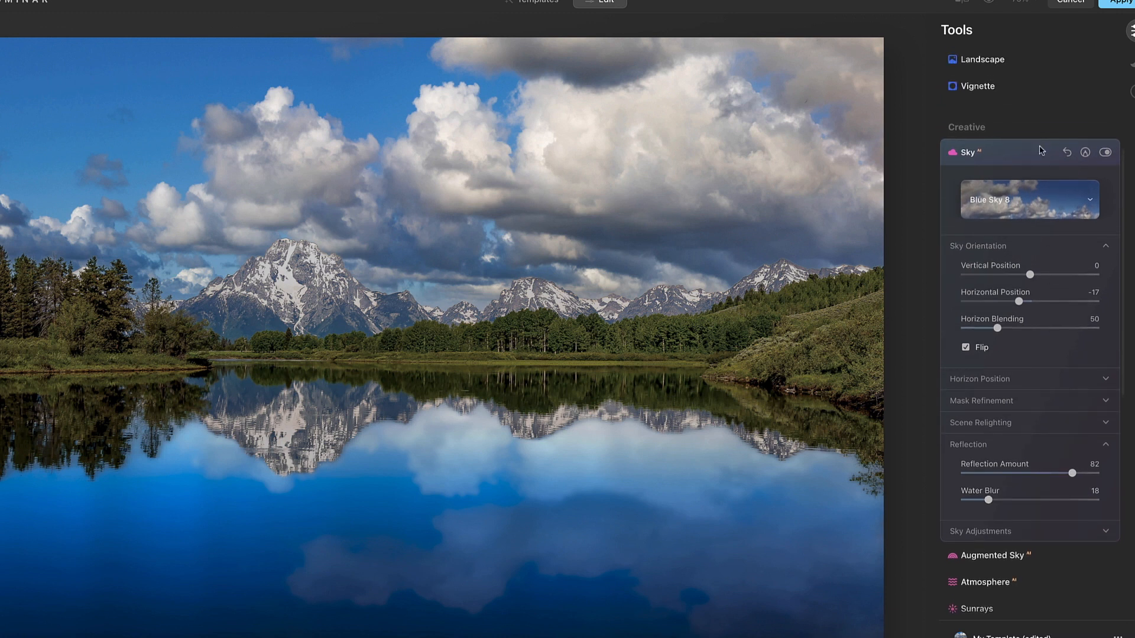
click(996, 155)
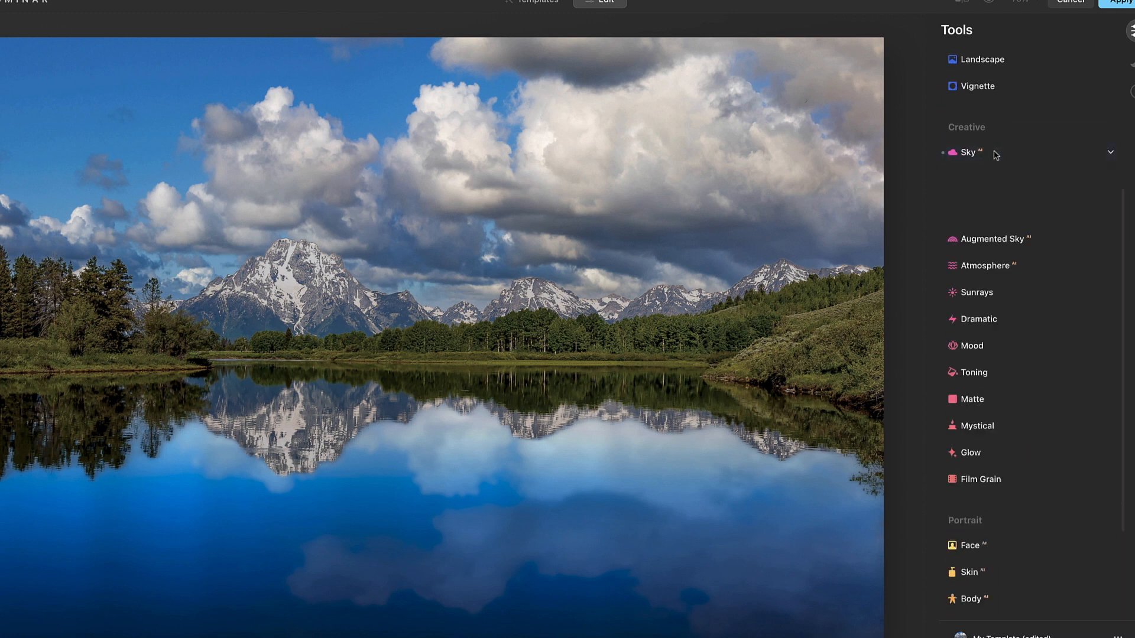
click(995, 180)
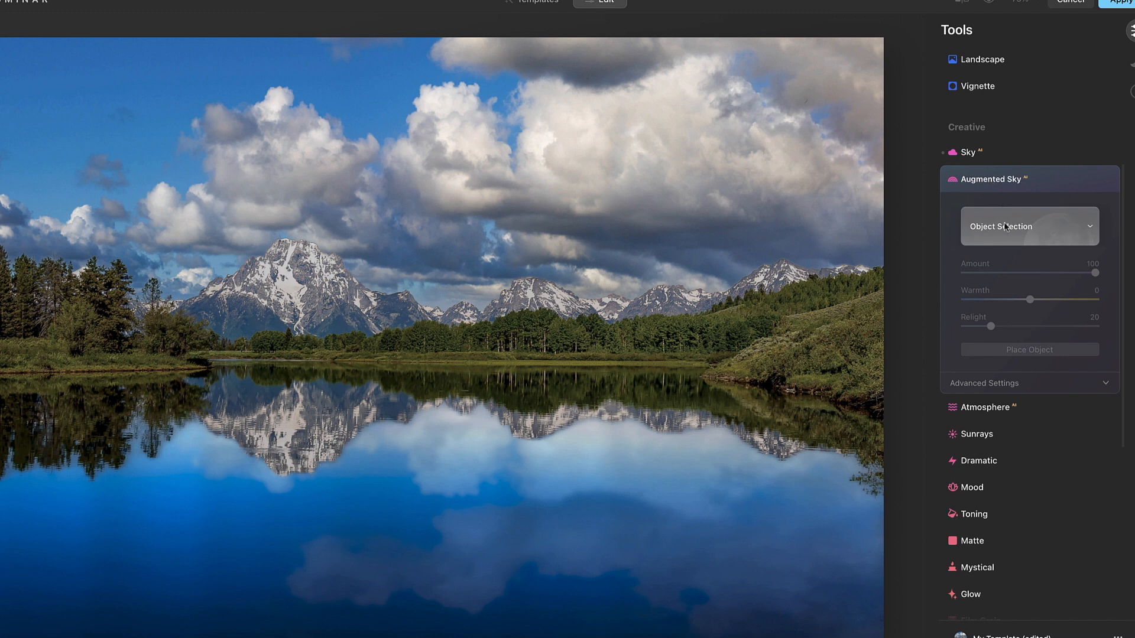
click(1004, 238)
click(983, 348)
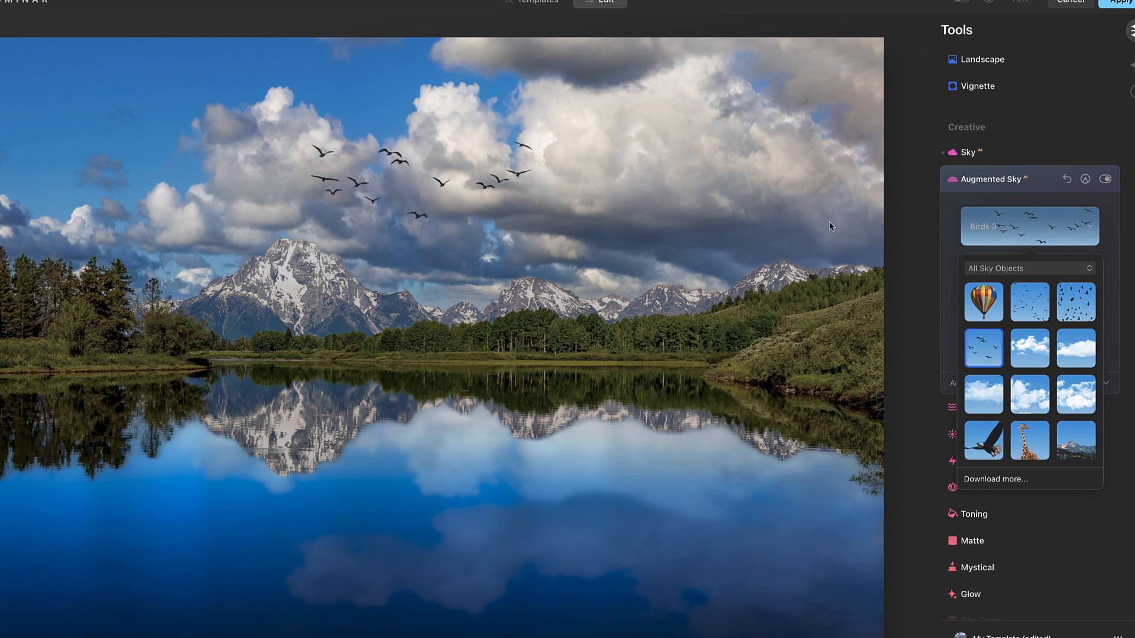
click(1126, 414)
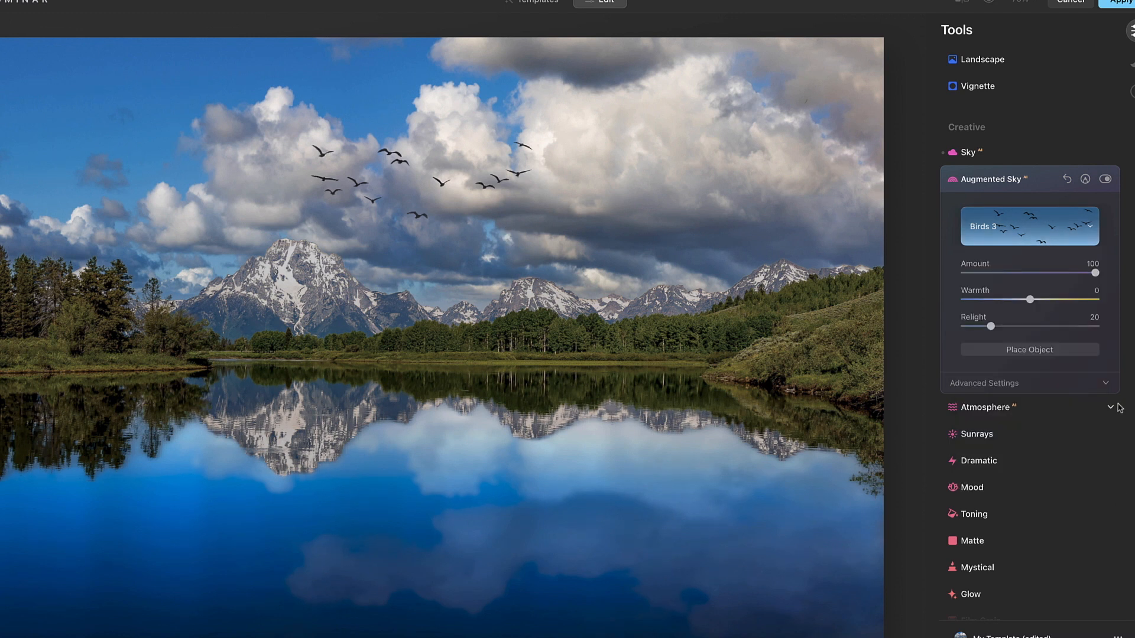
Set the birds' Amount to 82, Warmth to 10 and Relight to 33, and show the Advanced Settings
drag(1095, 272, 1011, 277)
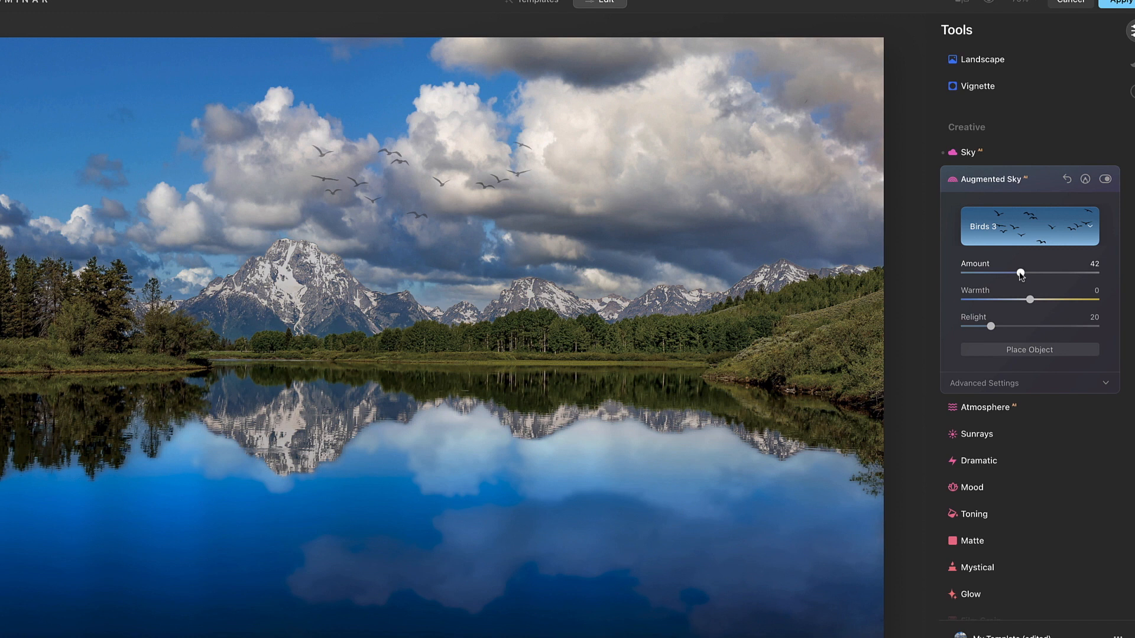
drag(1022, 275, 1012, 330)
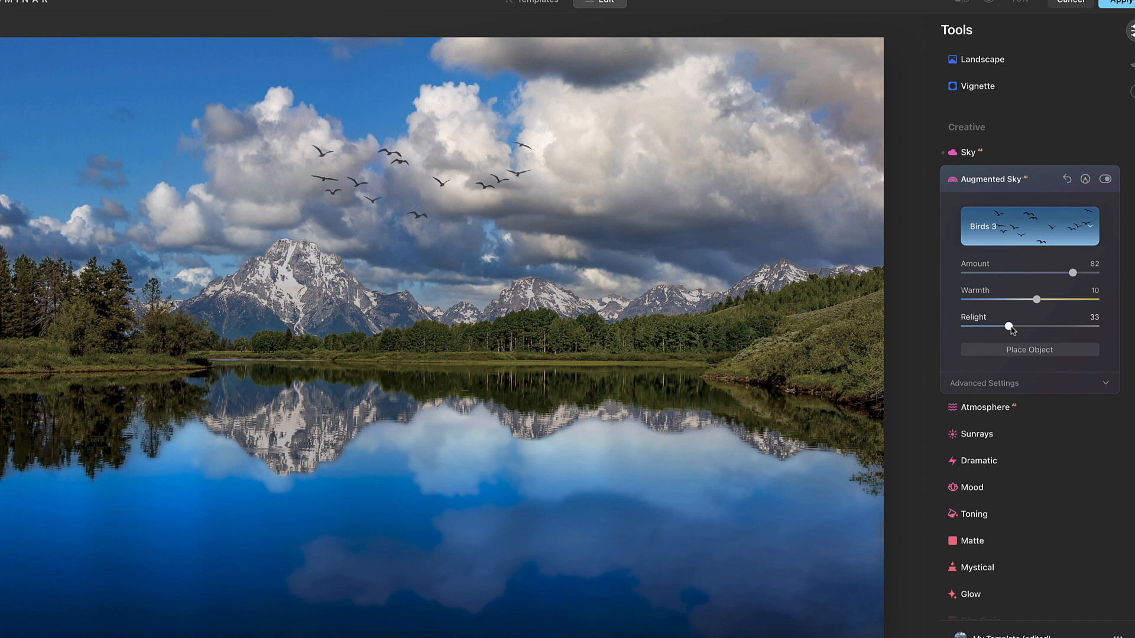
click(1104, 383)
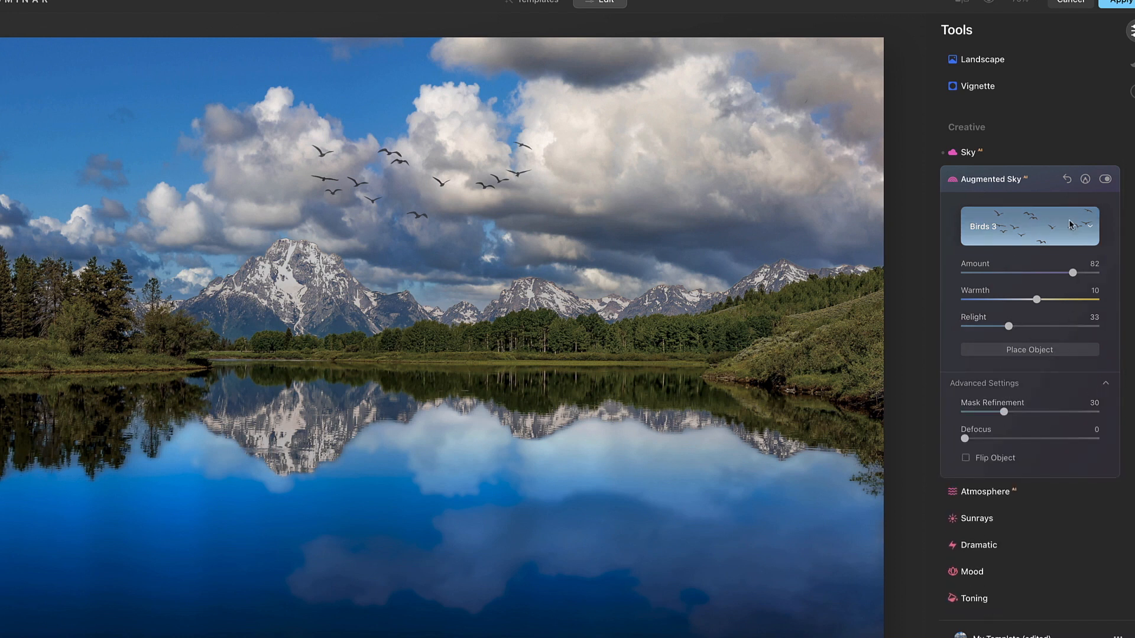
Collapse the Augmented Sky tool and apply the Luminar AI edits to return to the photo in Photoshop
click(1038, 185)
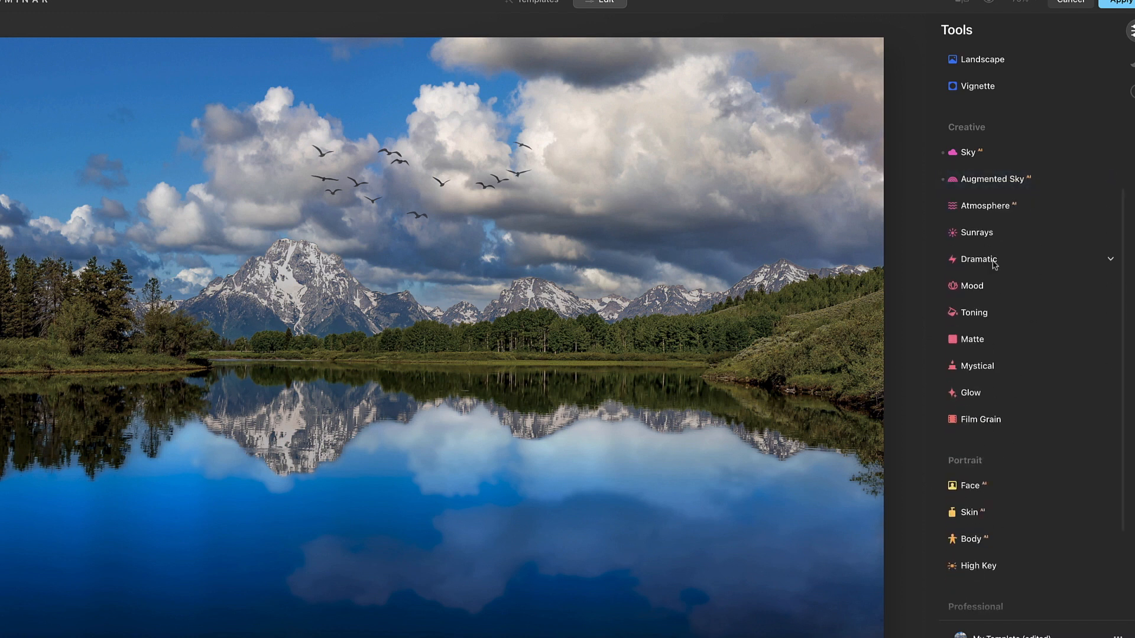
scroll(994, 262, up, 5)
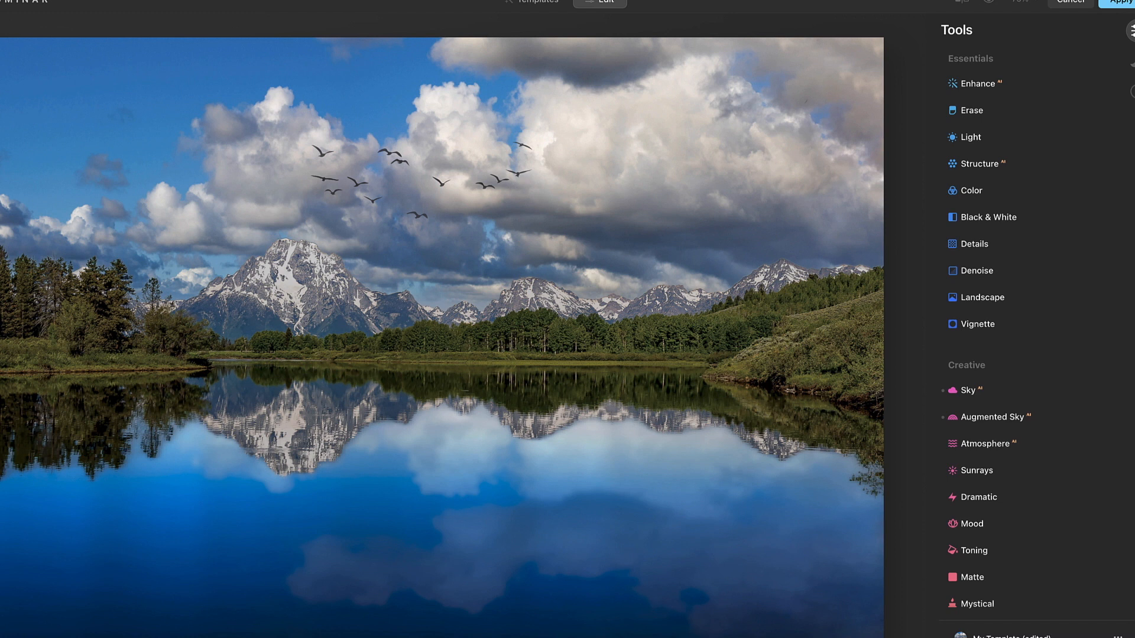
click(1121, 5)
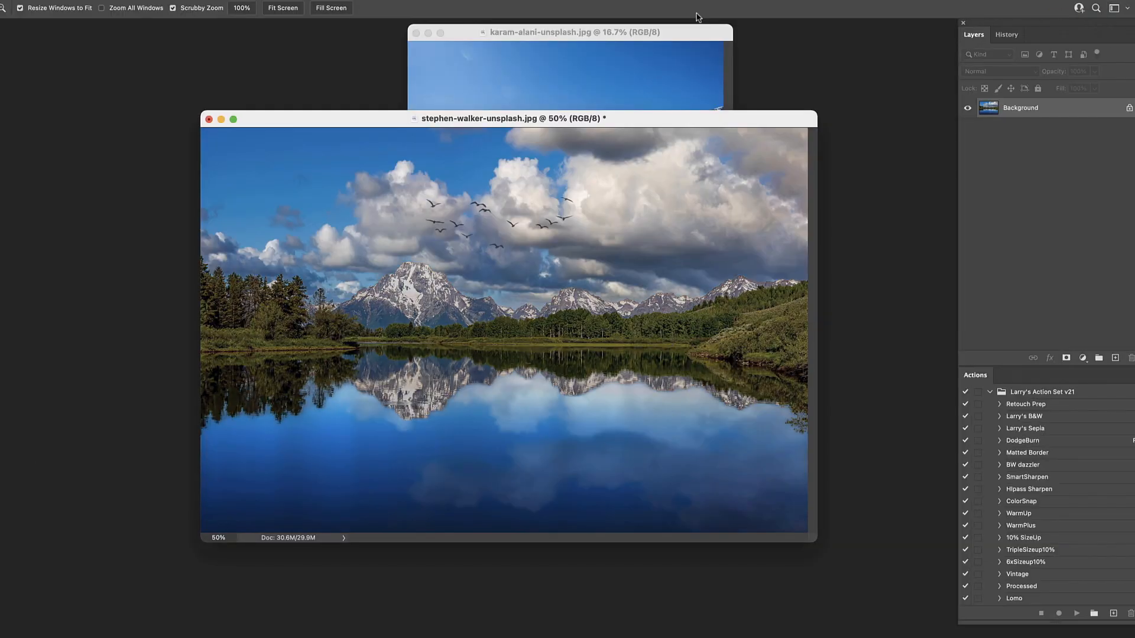
Arrange the two photo windows and the layer panel so that both images are visible side by side
drag(692, 28, 825, 55)
drag(483, 125, 220, 122)
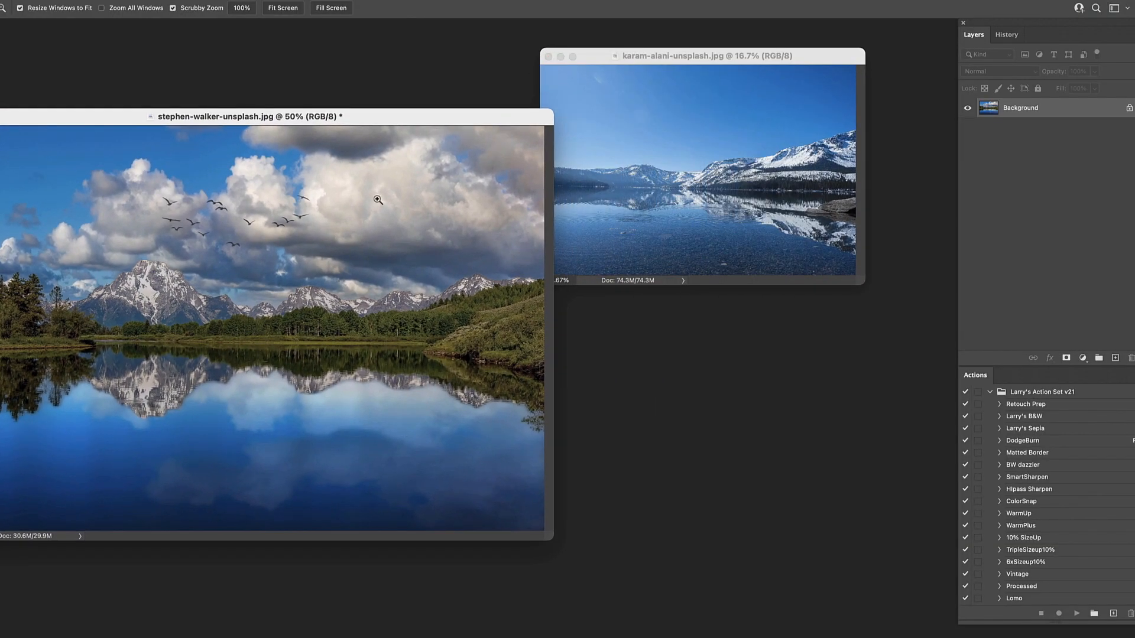
drag(447, 124, 506, 119)
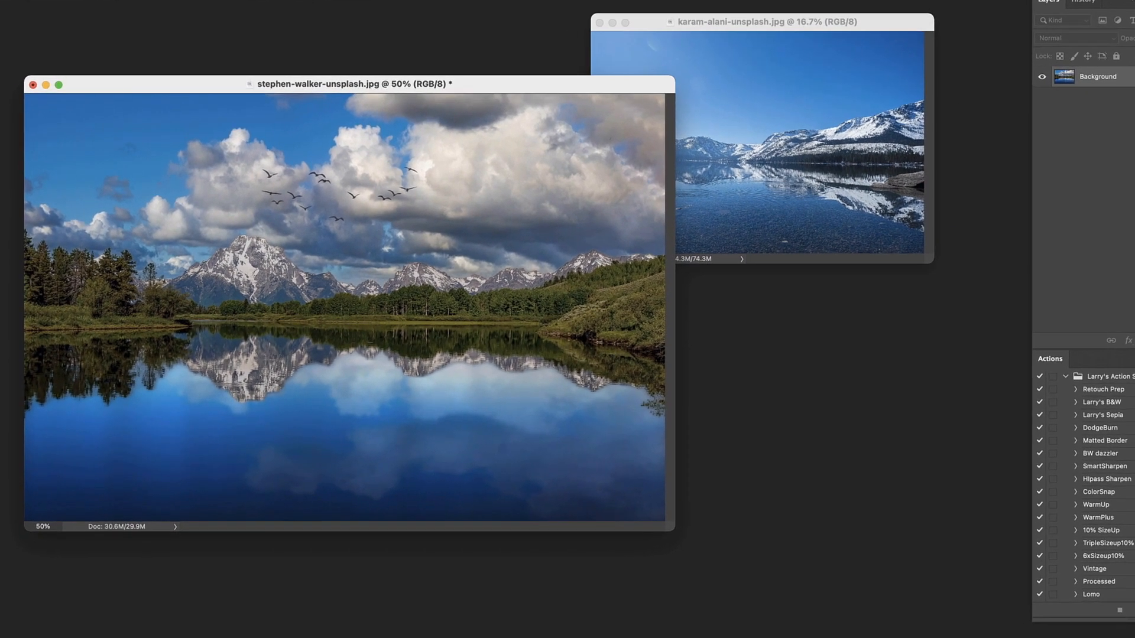
drag(1111, 14, 769, 92)
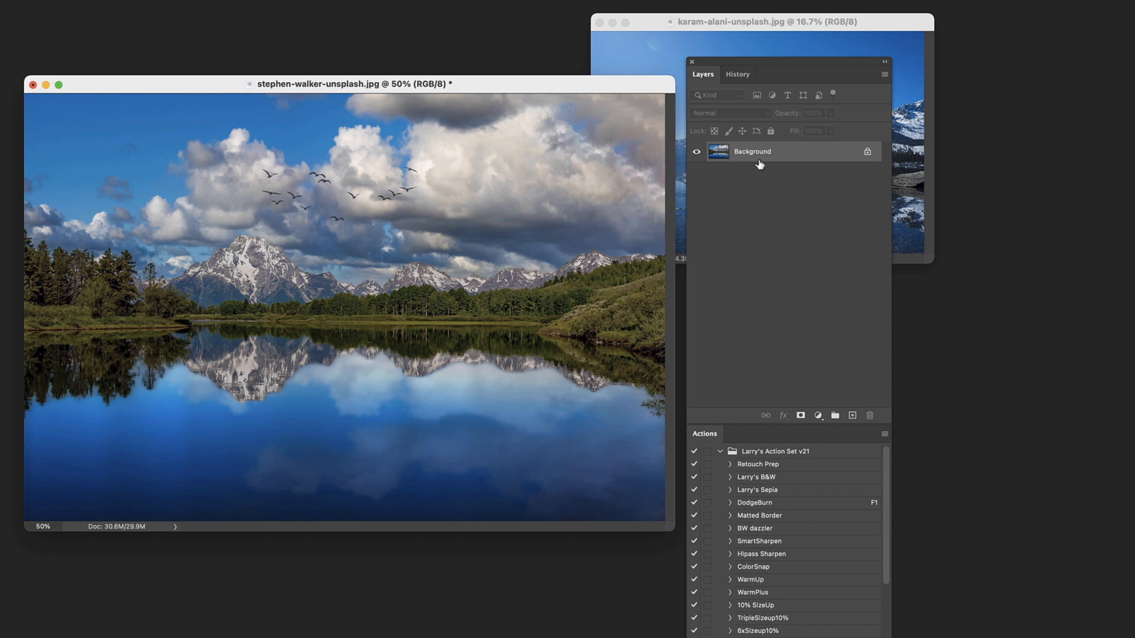
drag(510, 91, 492, 63)
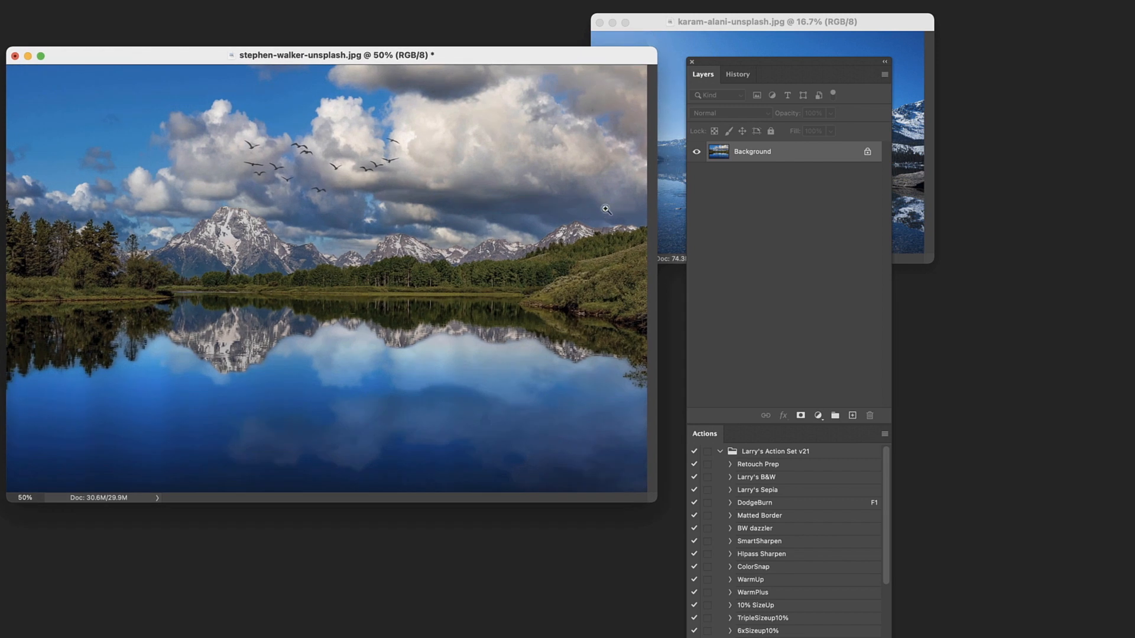
drag(743, 62, 1042, 51)
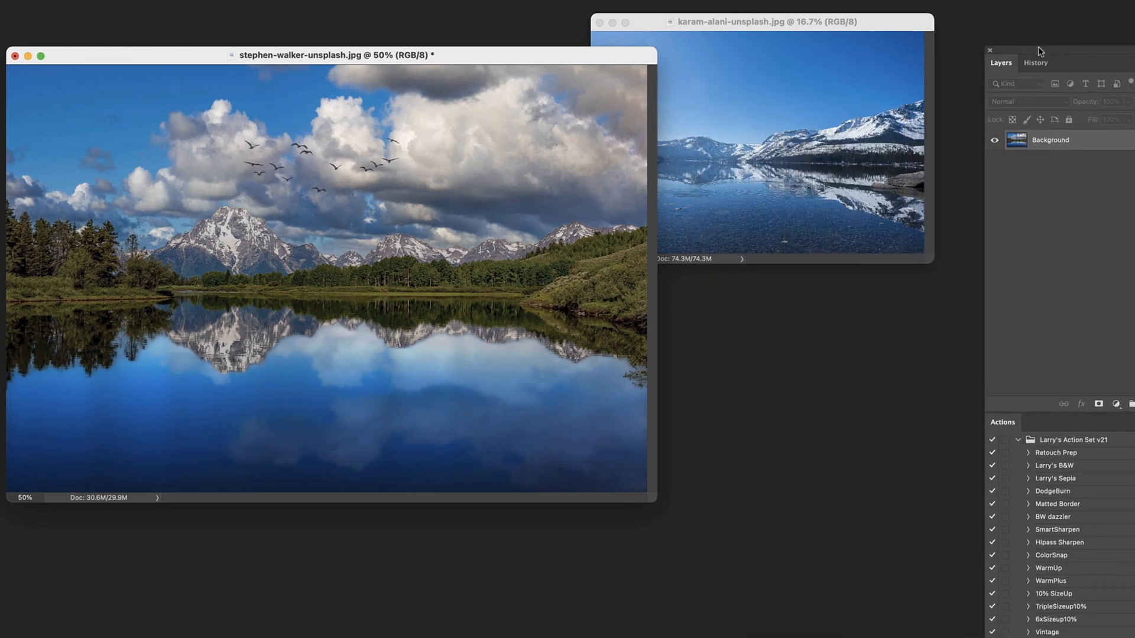
Bring the karam-alani-unsplash.jpg window to the front, enlarge its view to 33.3% and place it beside the layer panel
drag(821, 18, 504, 146)
key(super+equal)
key(super+equal)
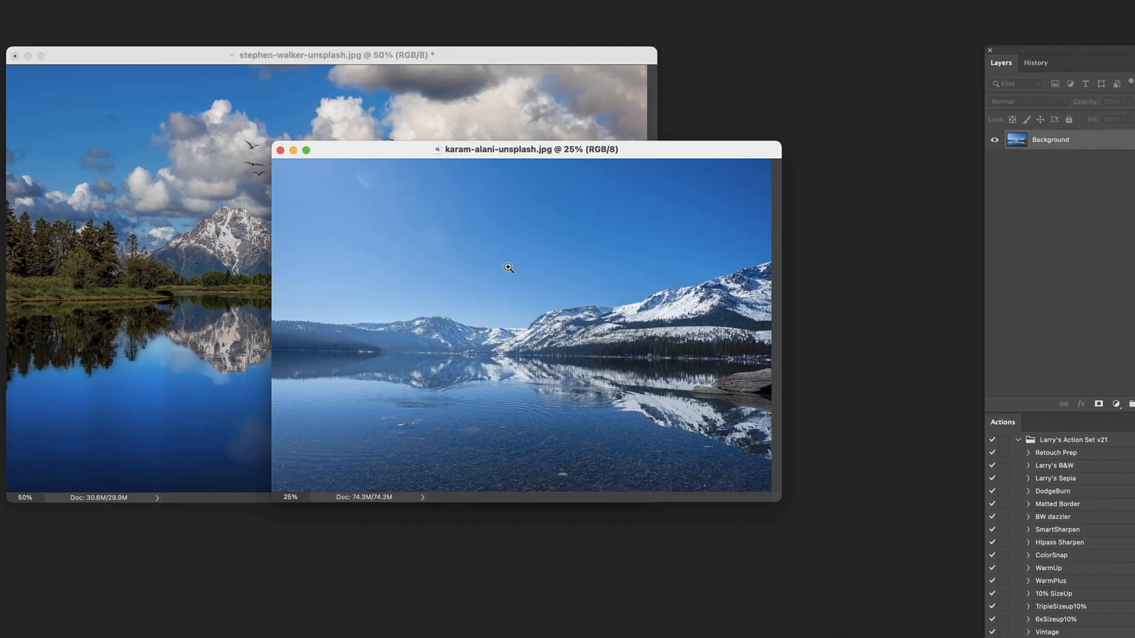
drag(633, 142, 549, 28)
drag(1058, 50, 991, 6)
Duplicate the Background layer of karam-alani-unsplash.jpg and rename the copy LUM
drag(1041, 104, 1084, 359)
double_click(986, 101)
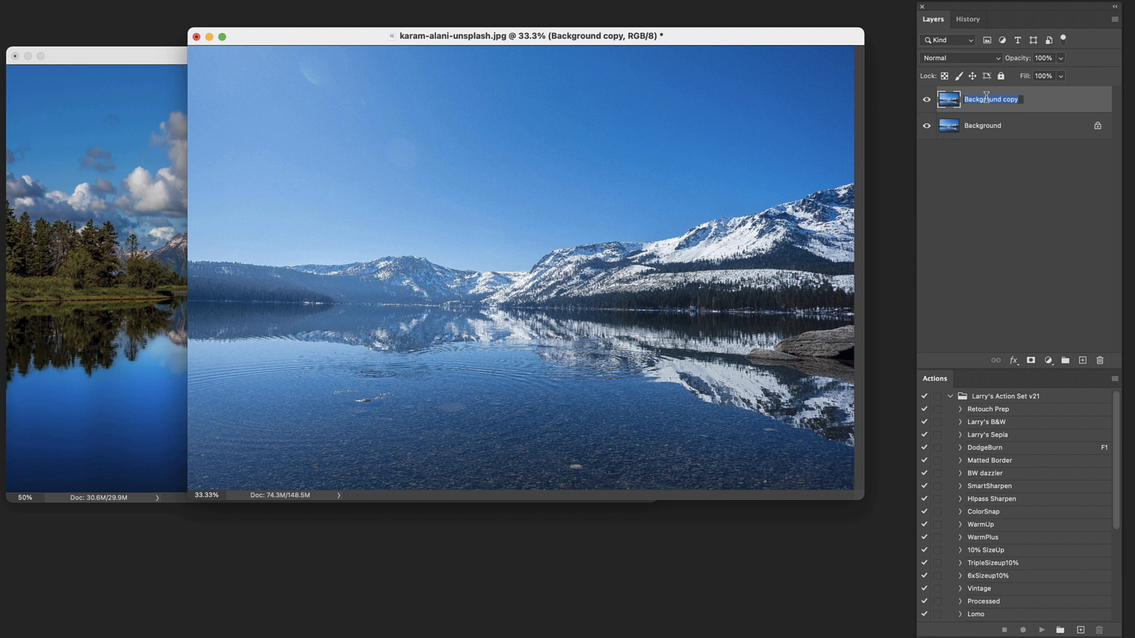
text(LUM)
key(Return)
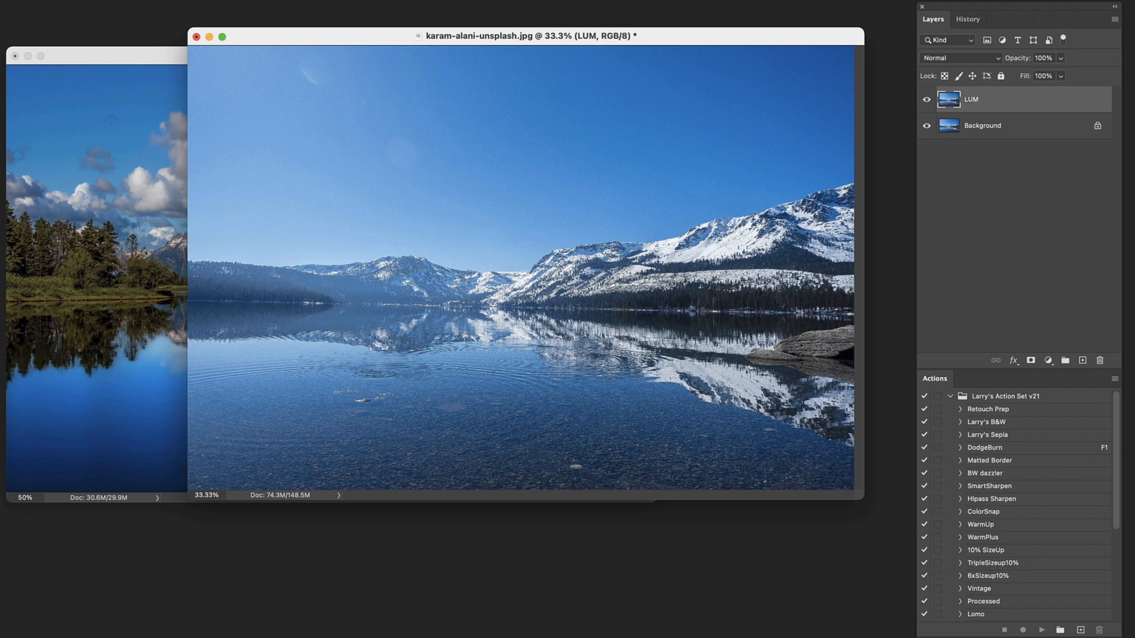
Toggle the LUM layer's visibility off and on to compare it with the Background layer
drag(850, 41, 828, 50)
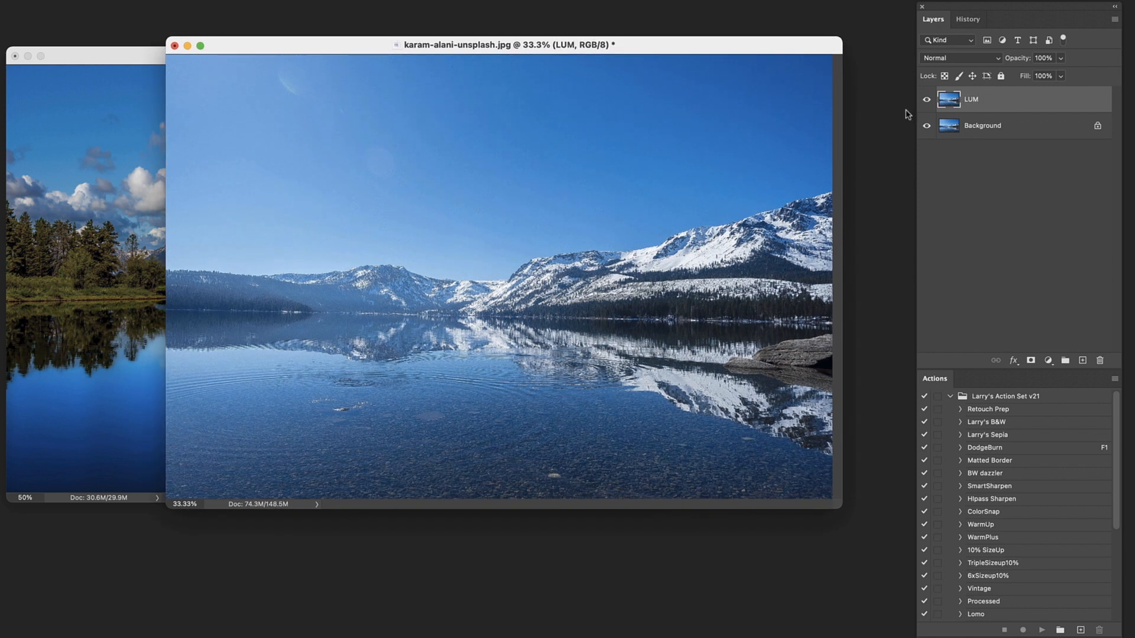
click(927, 102)
click(927, 103)
click(926, 102)
click(927, 102)
Open the LUM layer in the Luminar AI plugin and switch to its editing tools
click(228, 1)
mouse_move(359, 241)
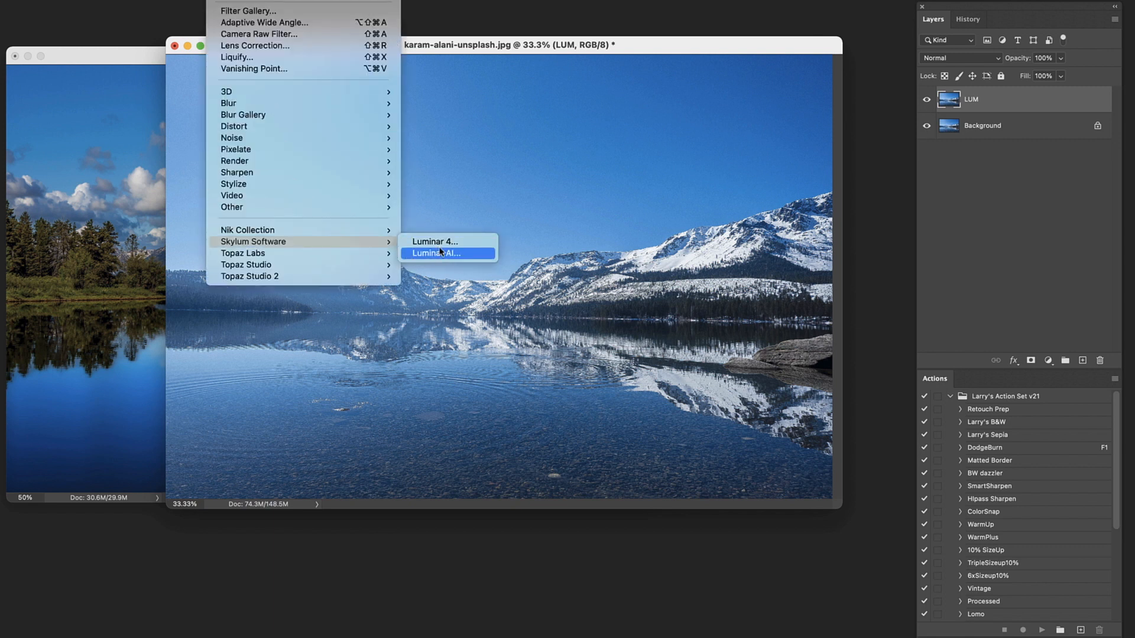
click(439, 246)
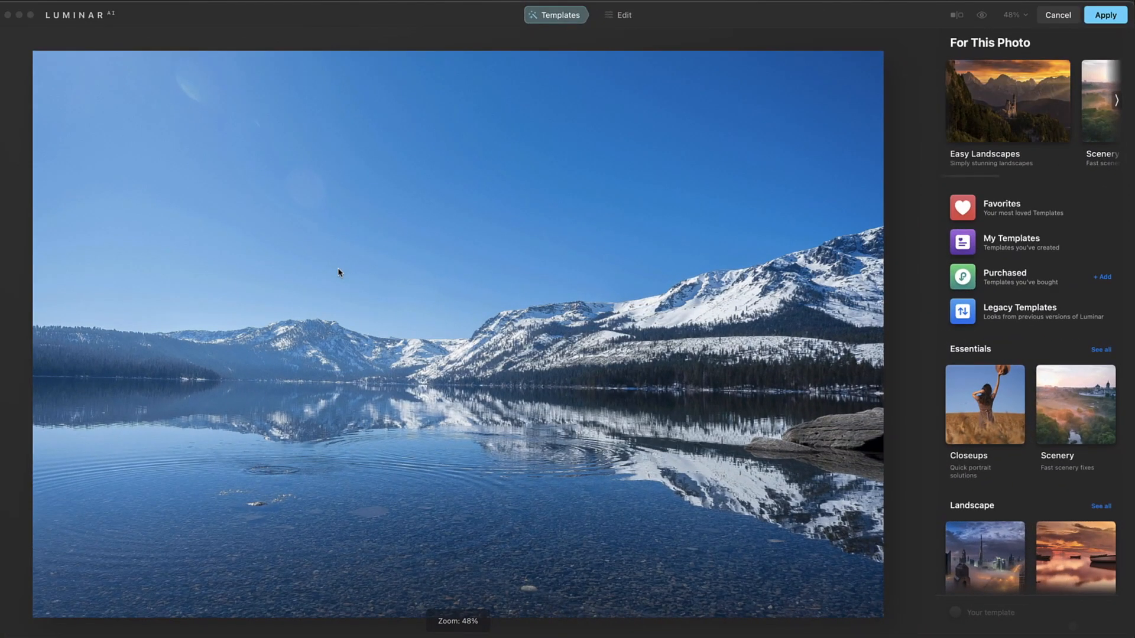
click(622, 15)
Try a Bright Blue Sky preset with Sky AI, and replace the sky with the Dramatic Sunset 1 preset
scroll(980, 424, down, 2)
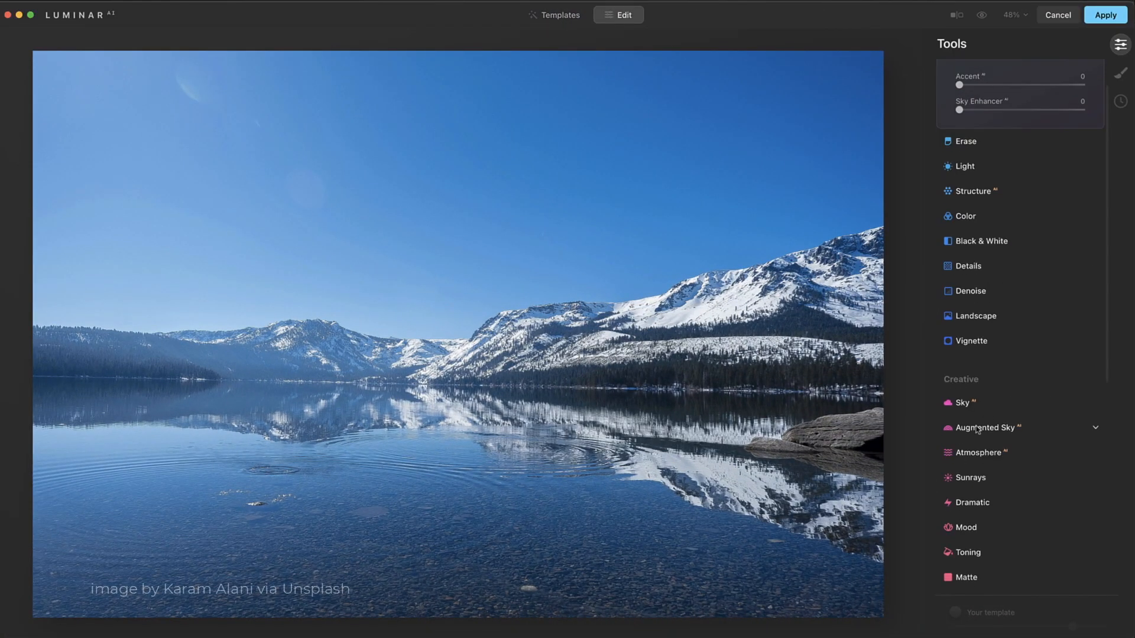
click(965, 404)
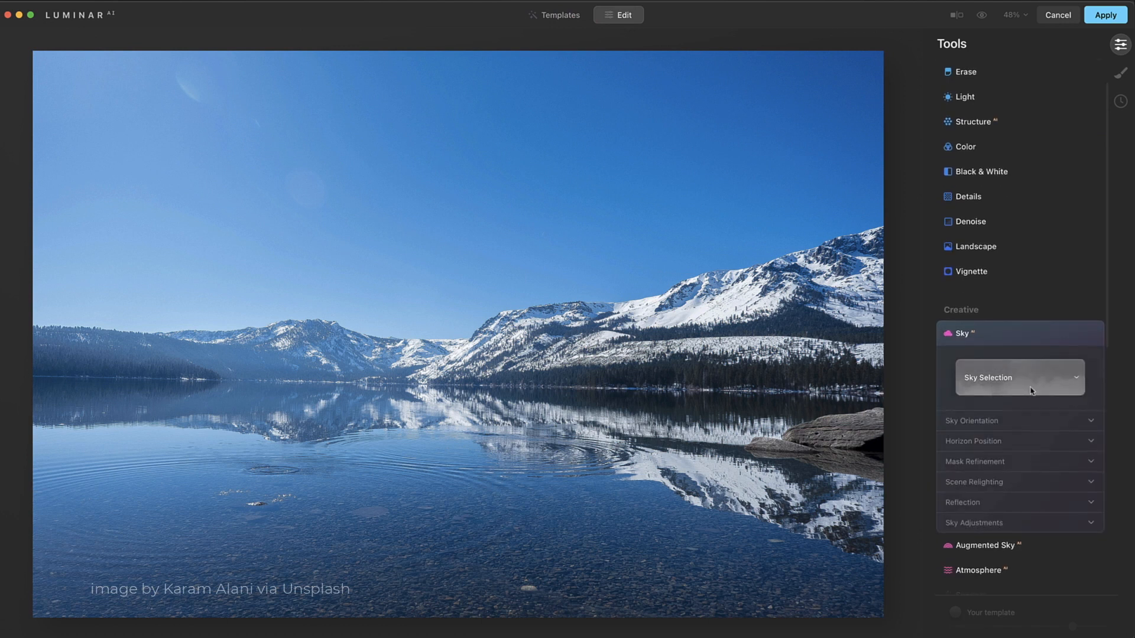
click(1028, 256)
scroll(1038, 390, down, 3)
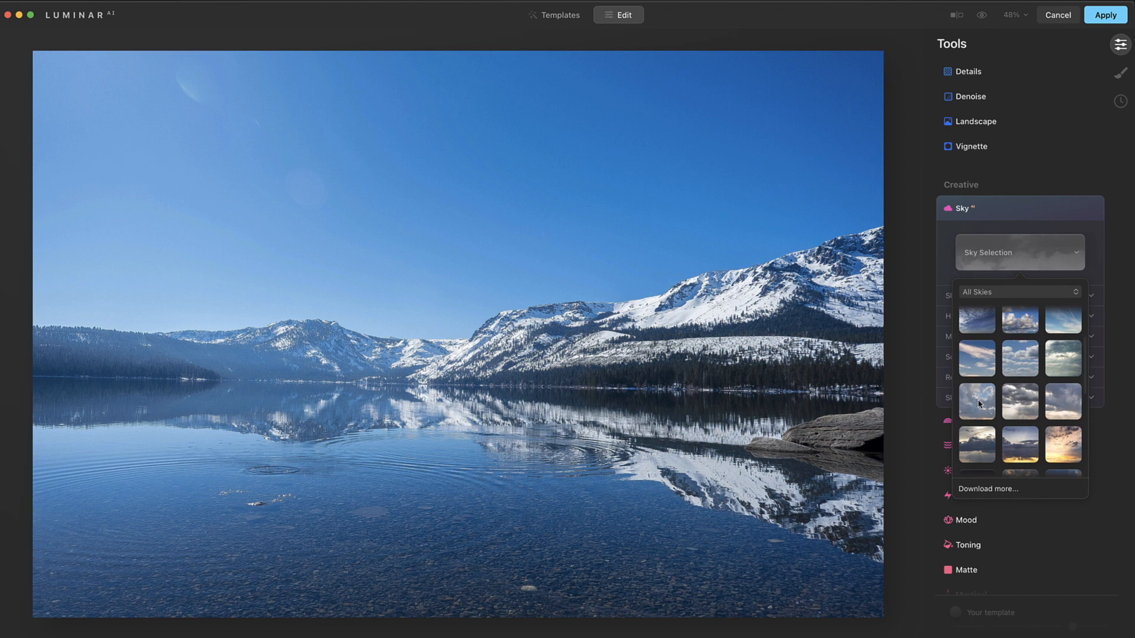
click(1021, 372)
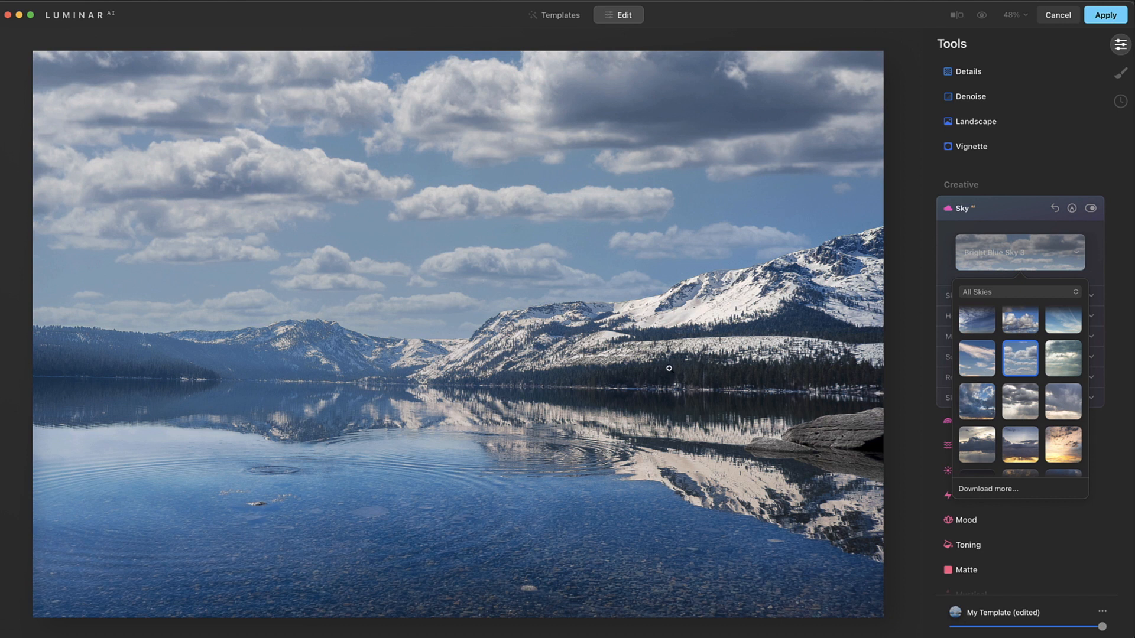
scroll(1058, 366, down, 3)
click(1060, 350)
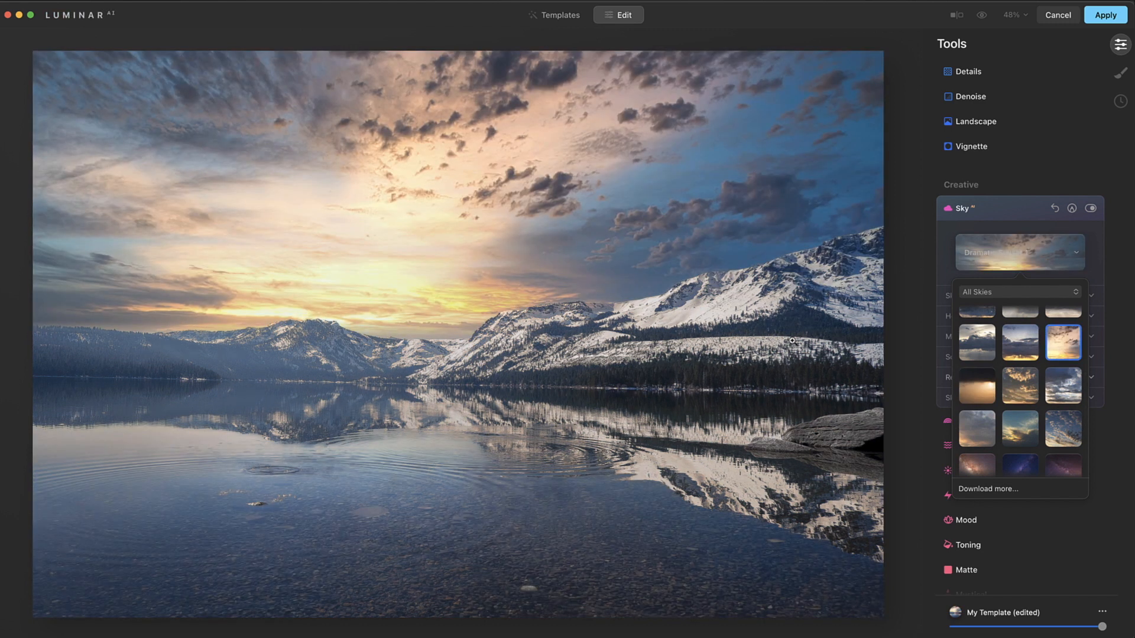
click(950, 248)
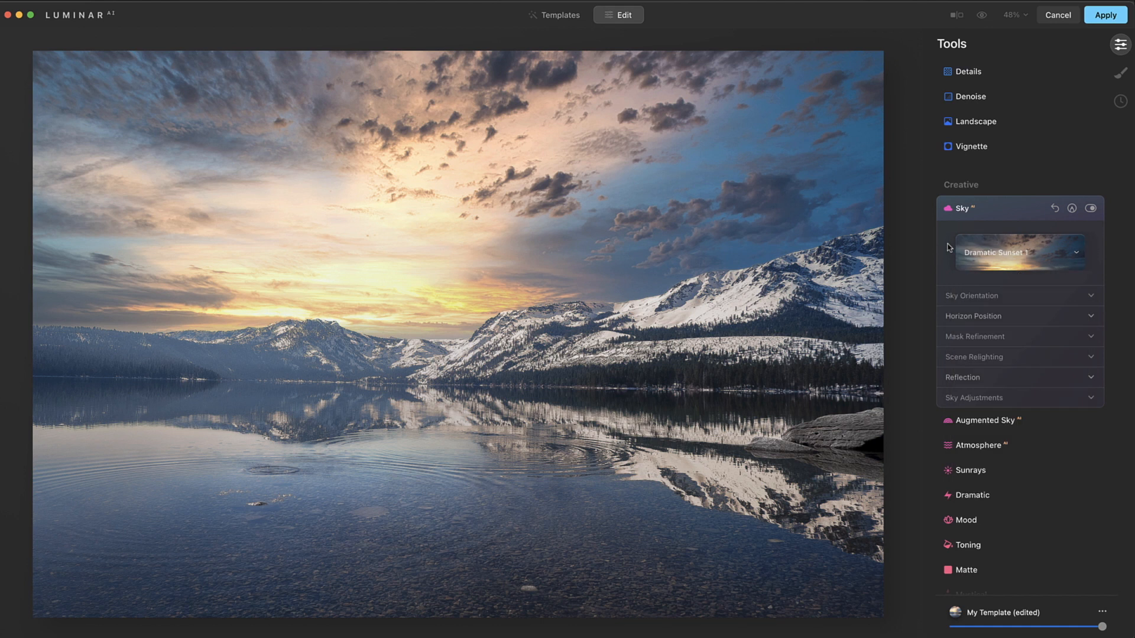
Set the Scene Relighting's Relight Strength to 98 and Relight Saturation to 19
click(1091, 358)
drag(984, 384, 942, 386)
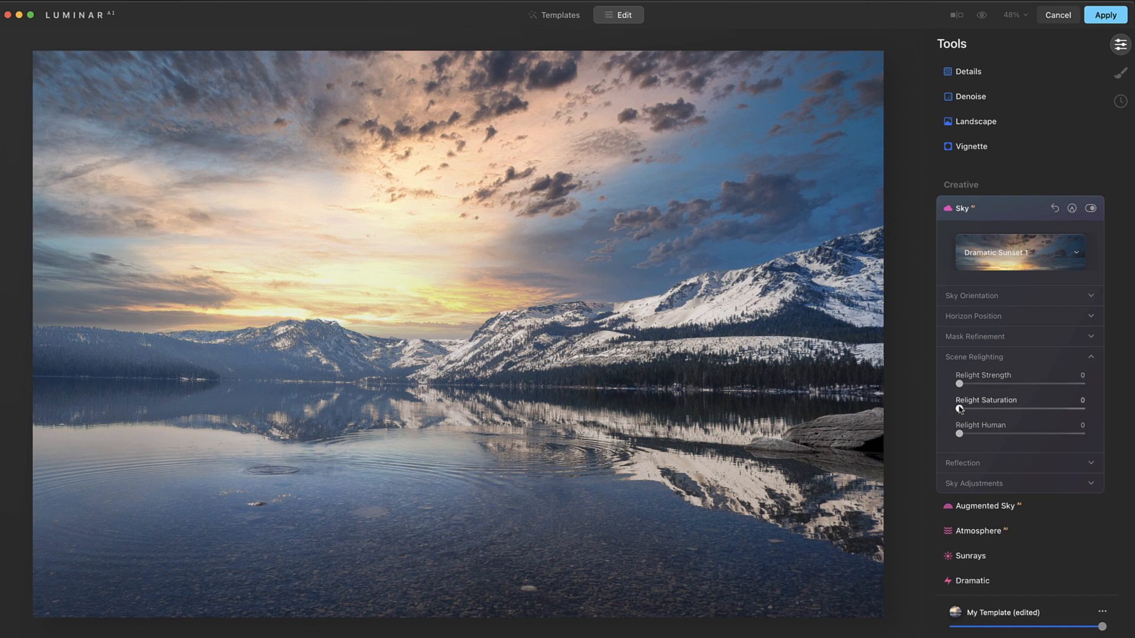
drag(959, 384, 1080, 385)
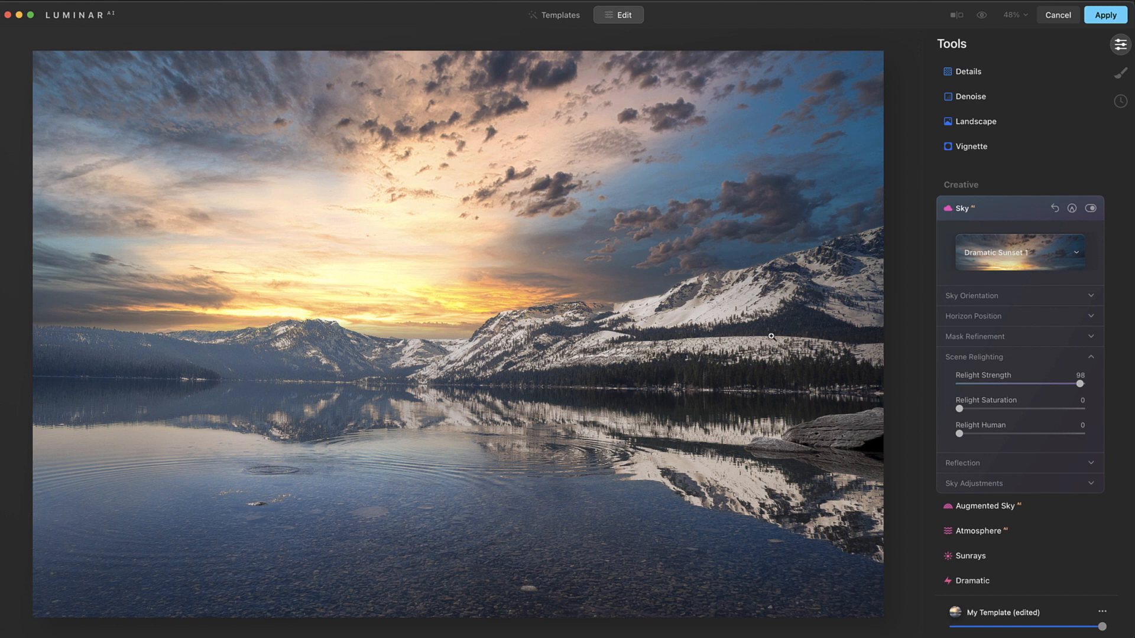
drag(959, 409, 979, 412)
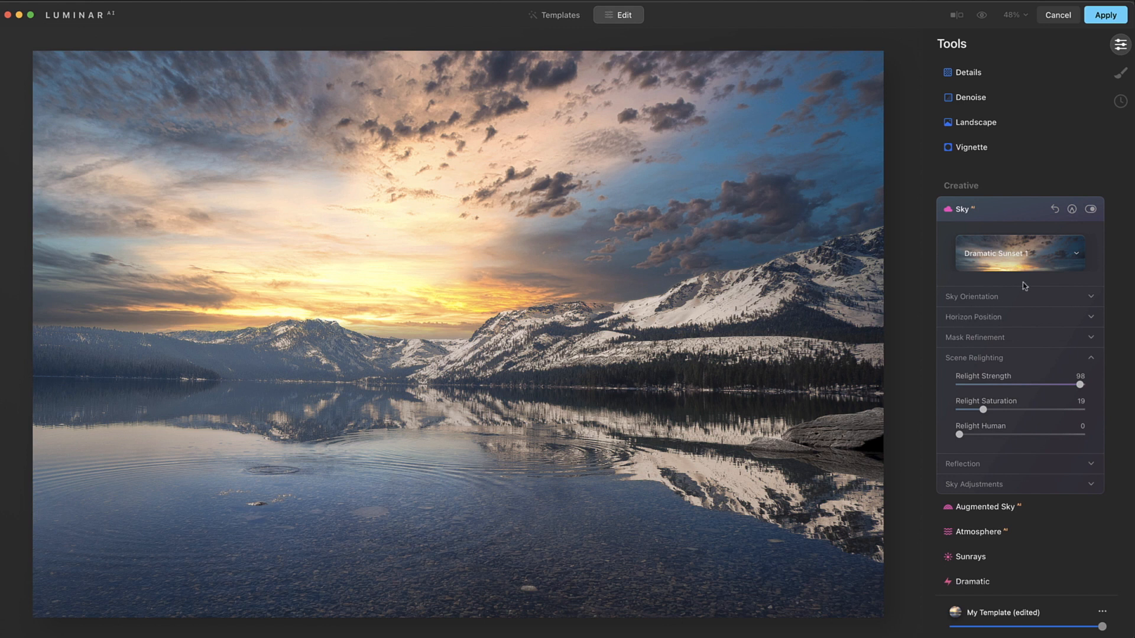
Set the replacement sky's Vertical Position to -2 in its Sky Orientation settings
click(1034, 296)
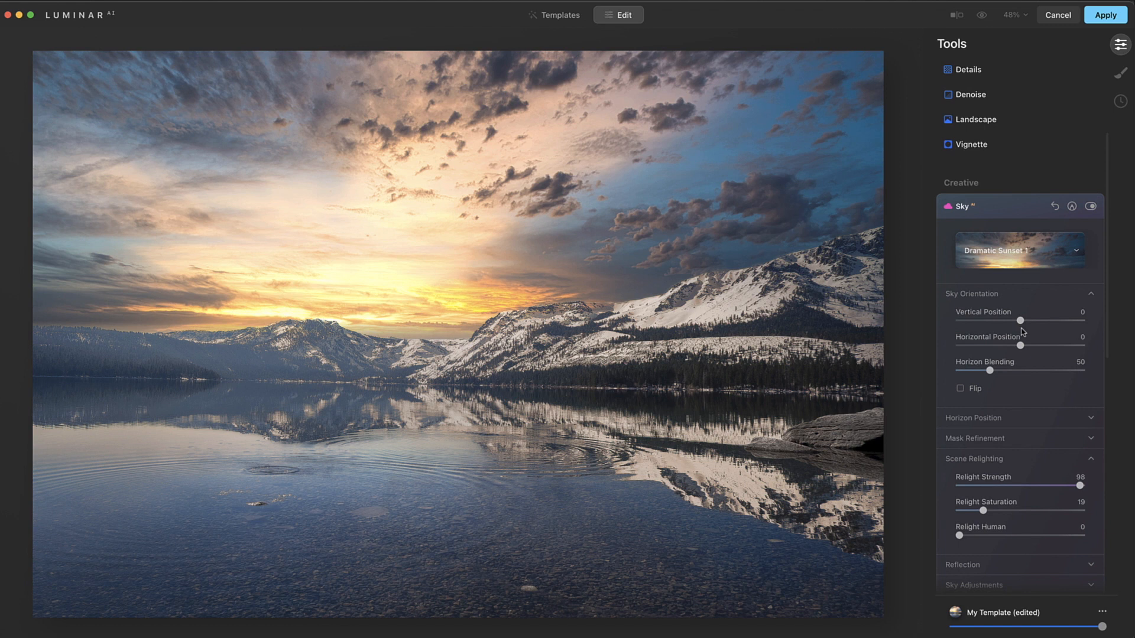
drag(1020, 321, 1020, 321)
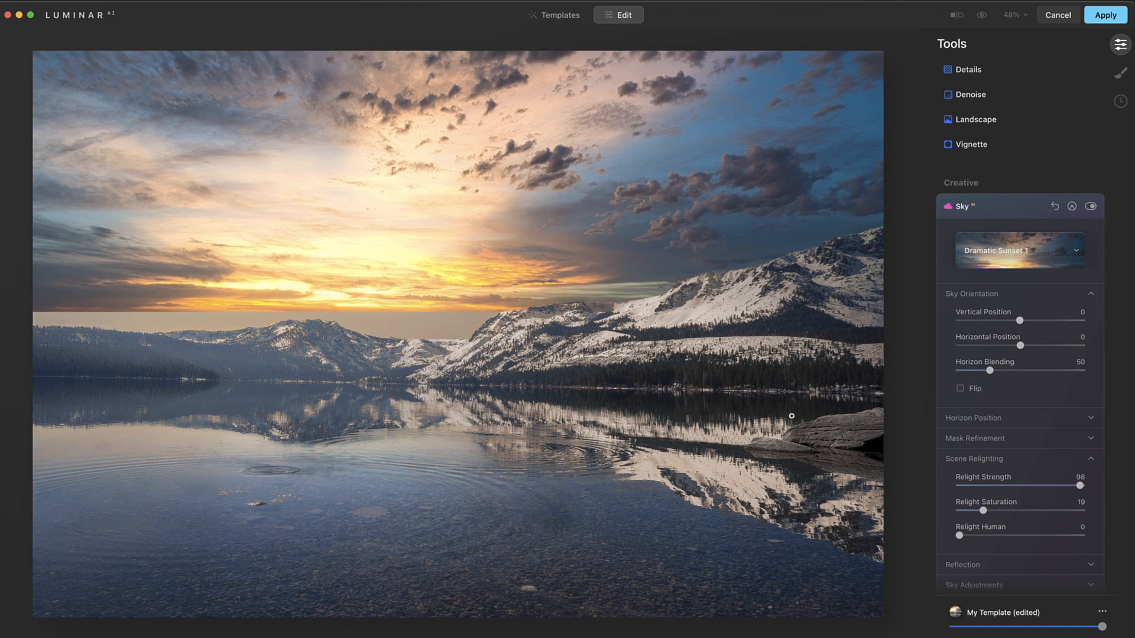
drag(1020, 321, 1010, 321)
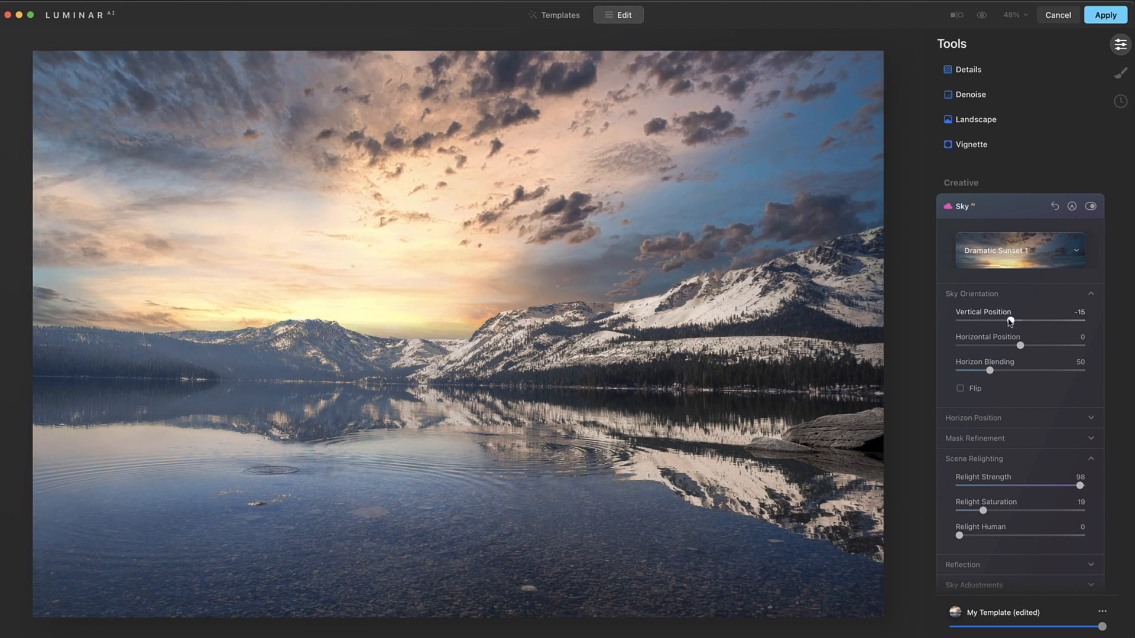
drag(1013, 321, 1018, 321)
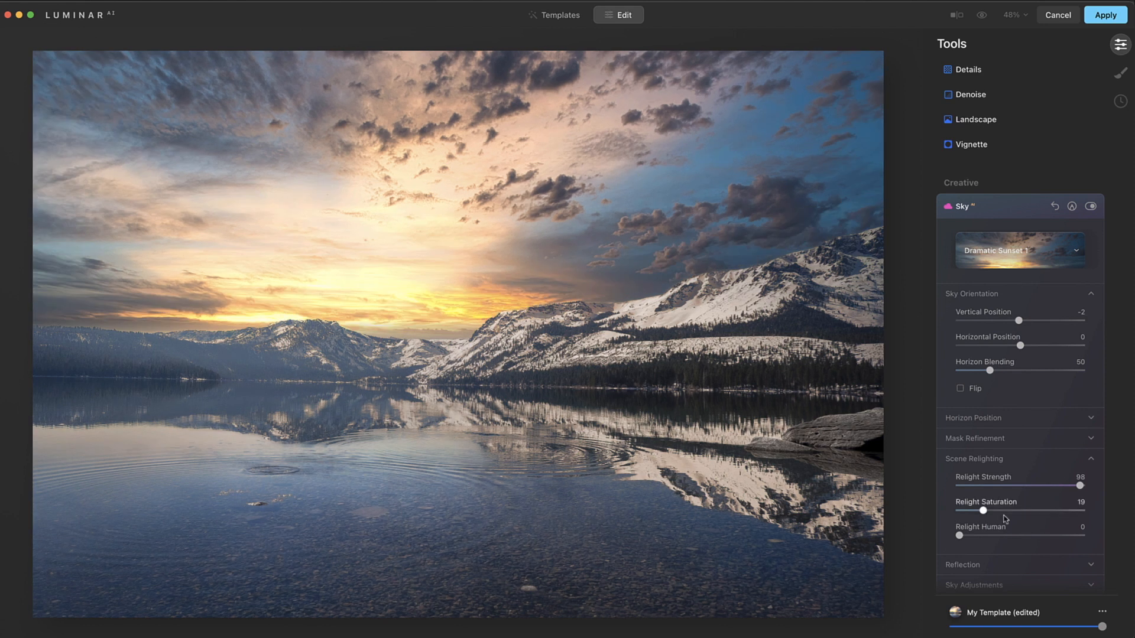
Set the sky's Reflection Amount to 100, and try a Water Blur of 18 before returning it to 0
scroll(1065, 437, down, 3)
scroll(1064, 437, down, 3)
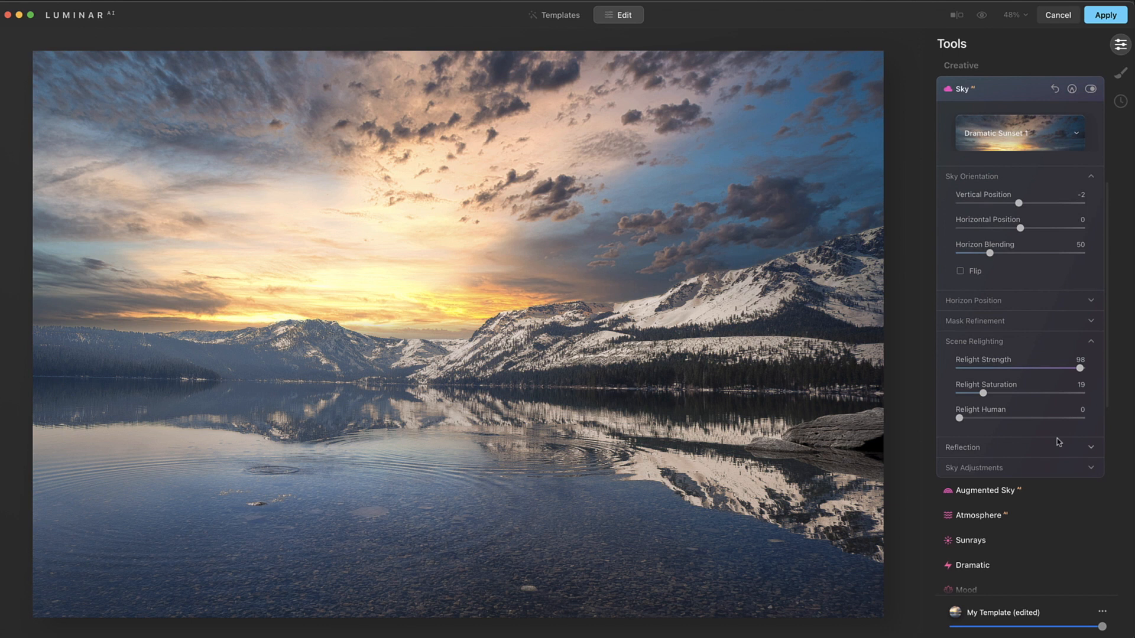
click(1092, 449)
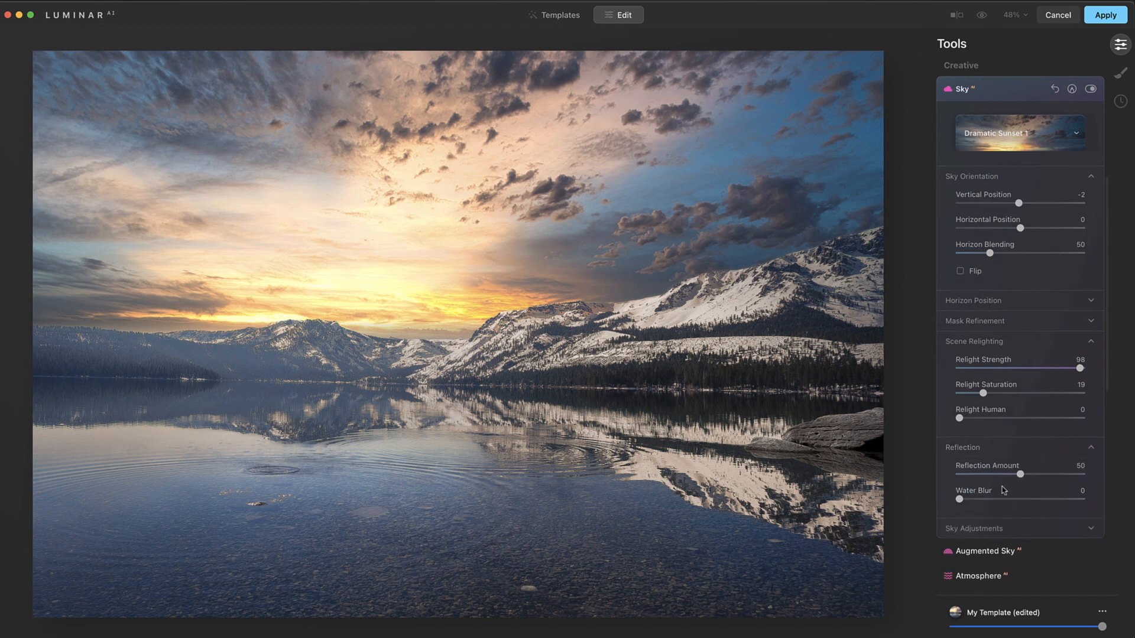
drag(1020, 474, 1097, 478)
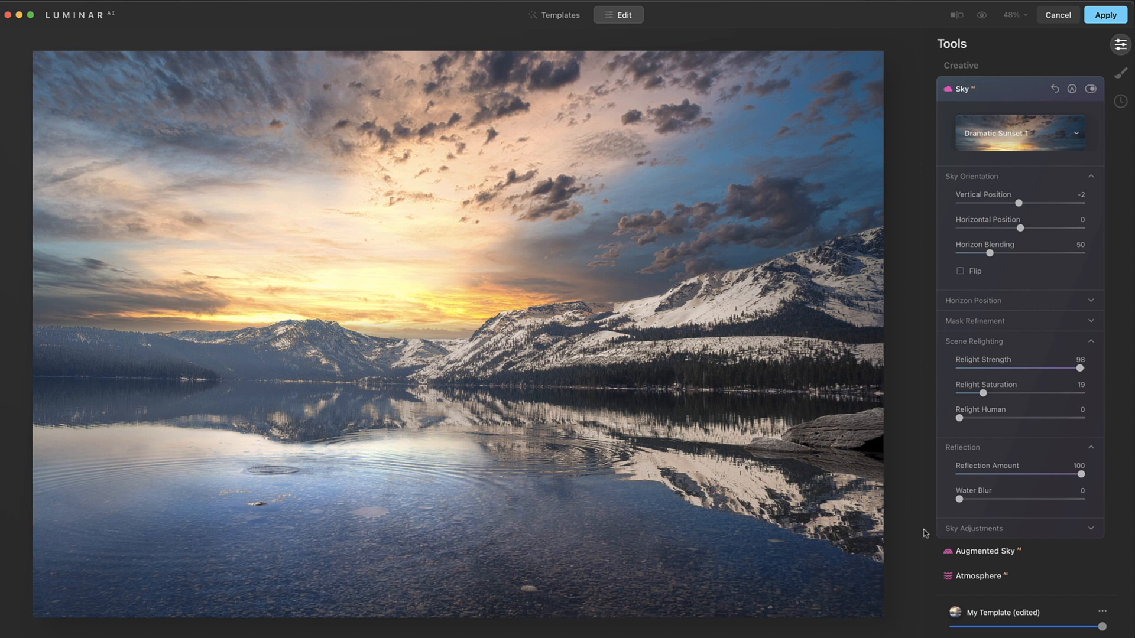
drag(959, 499, 984, 500)
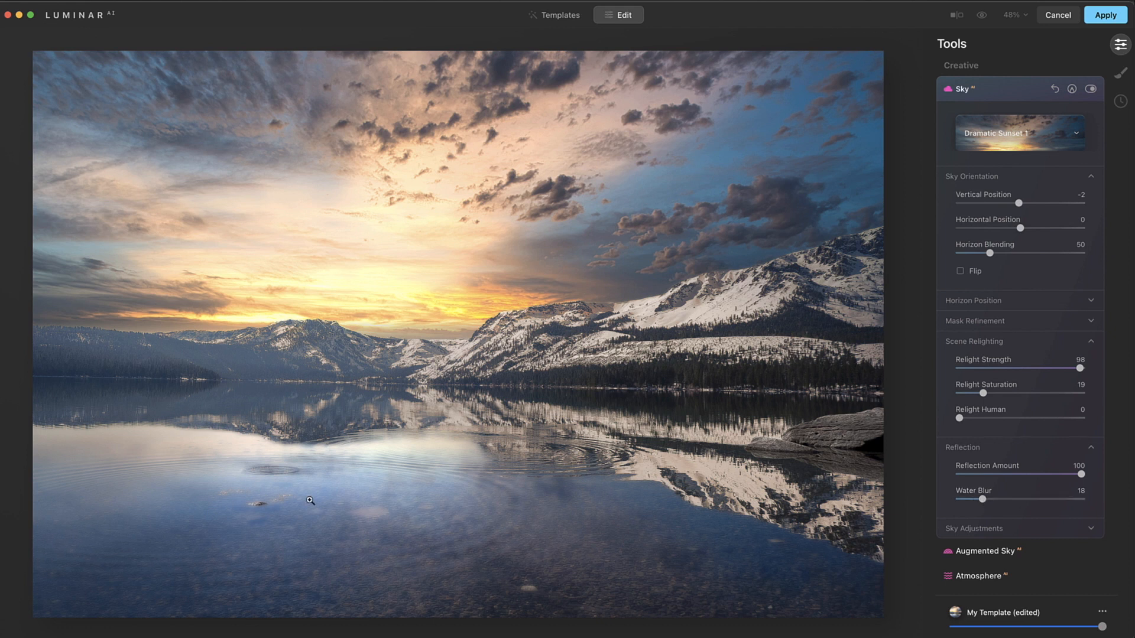
drag(981, 500, 965, 501)
drag(966, 499, 959, 500)
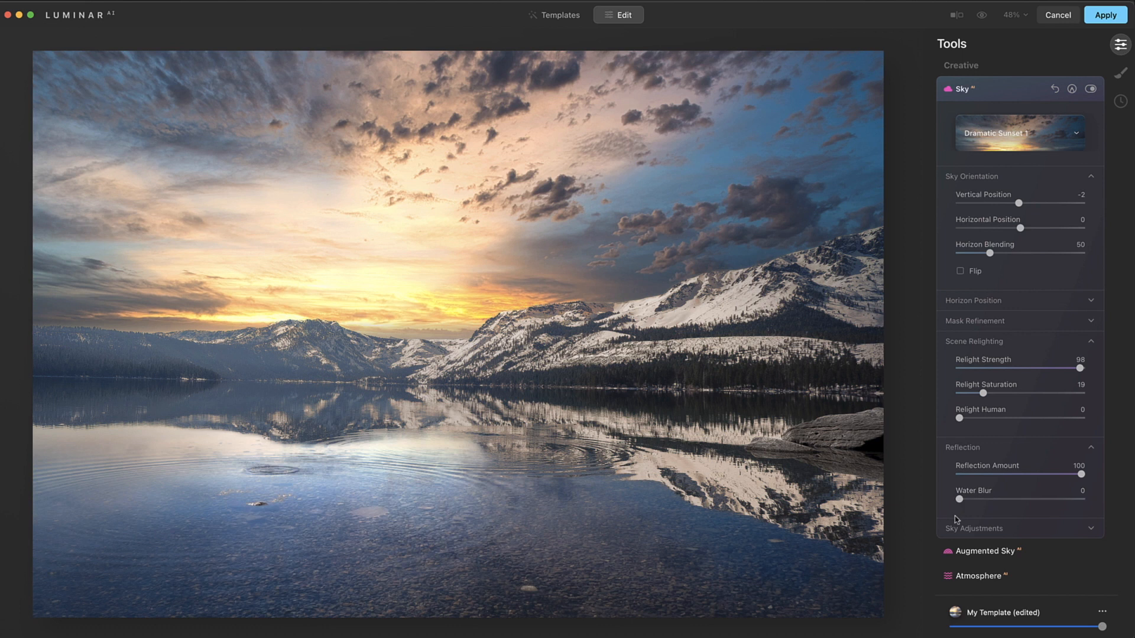
Set the Sky Adjustments to Warmth 3 and Atmospheric Haze 7, and close the Sky AI tool
click(970, 529)
scroll(1005, 414, down, 5)
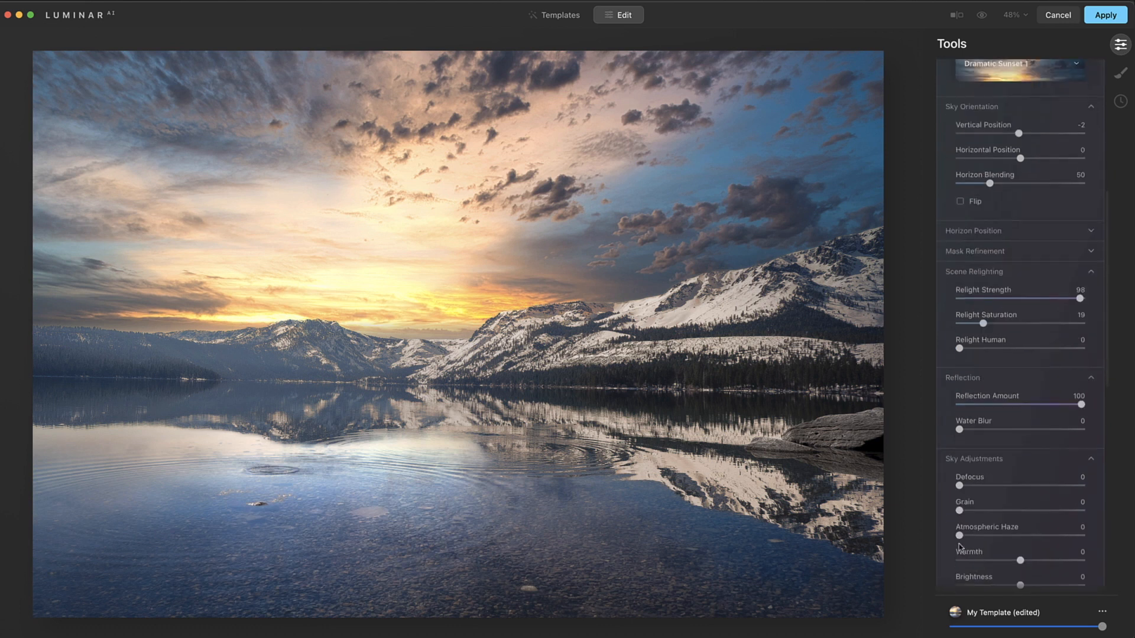
drag(1020, 409, 1022, 409)
drag(960, 384, 970, 387)
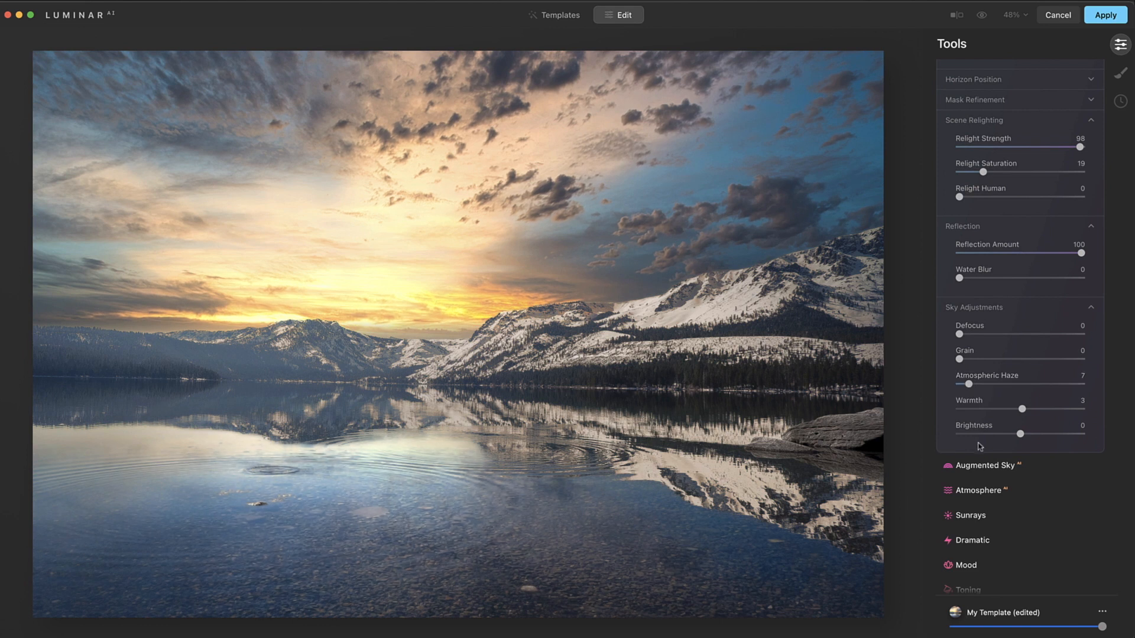
scroll(1062, 287, up, 1)
scroll(1062, 286, up, 5)
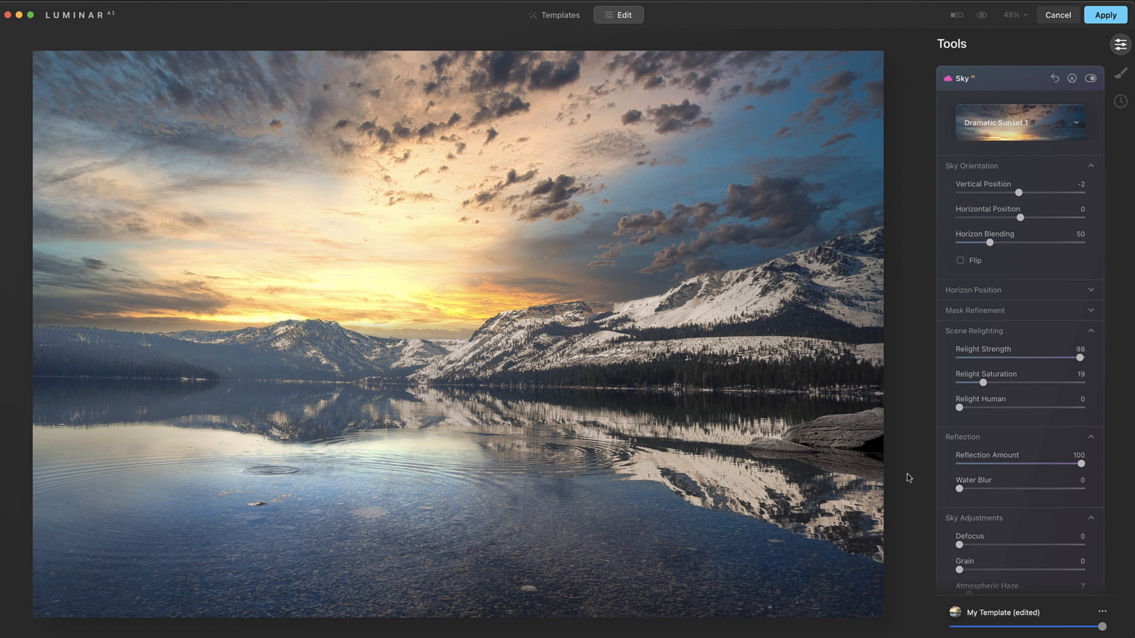
click(1002, 79)
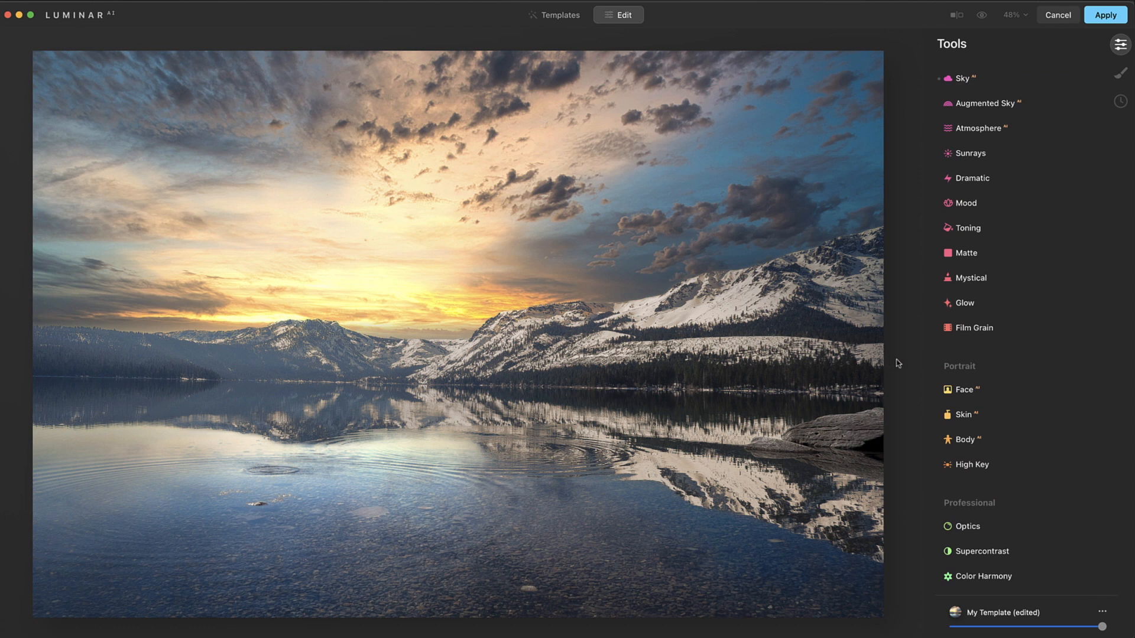
Enhance the photo with Enhance AI, using Accent 52 and Sky Enhancer 32
scroll(1008, 324, up, 10)
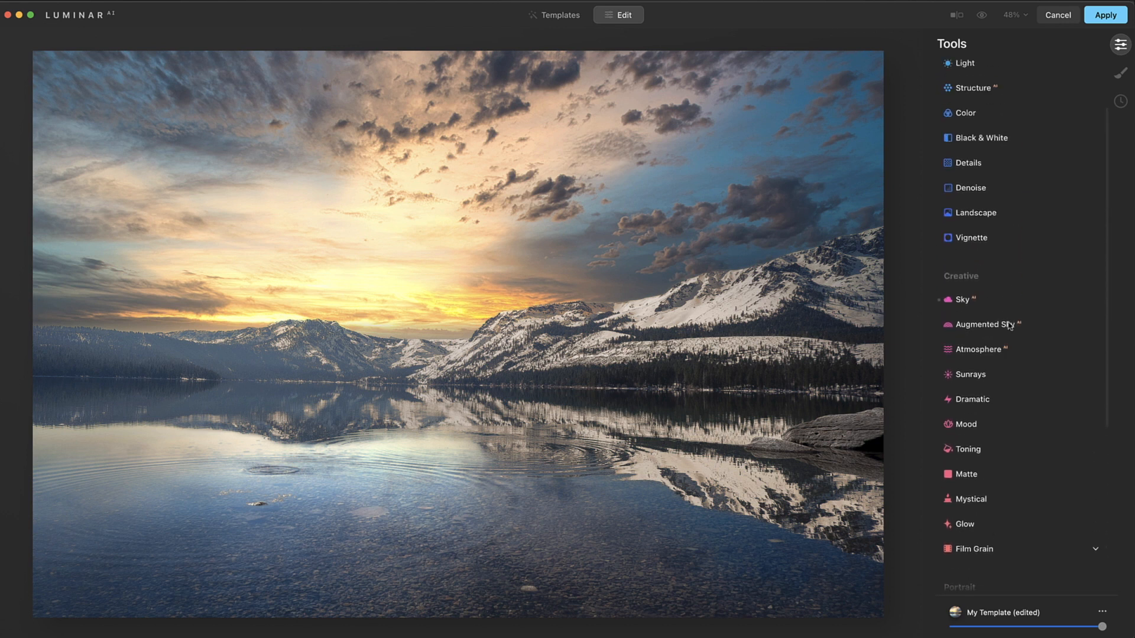
scroll(1009, 325, up, 1)
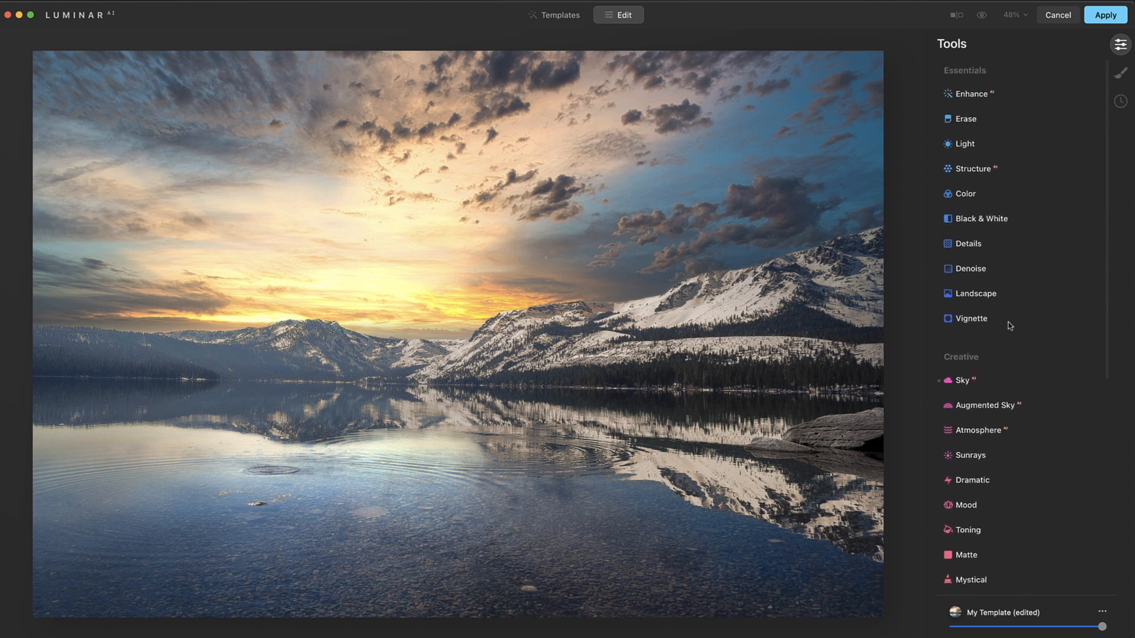
click(972, 99)
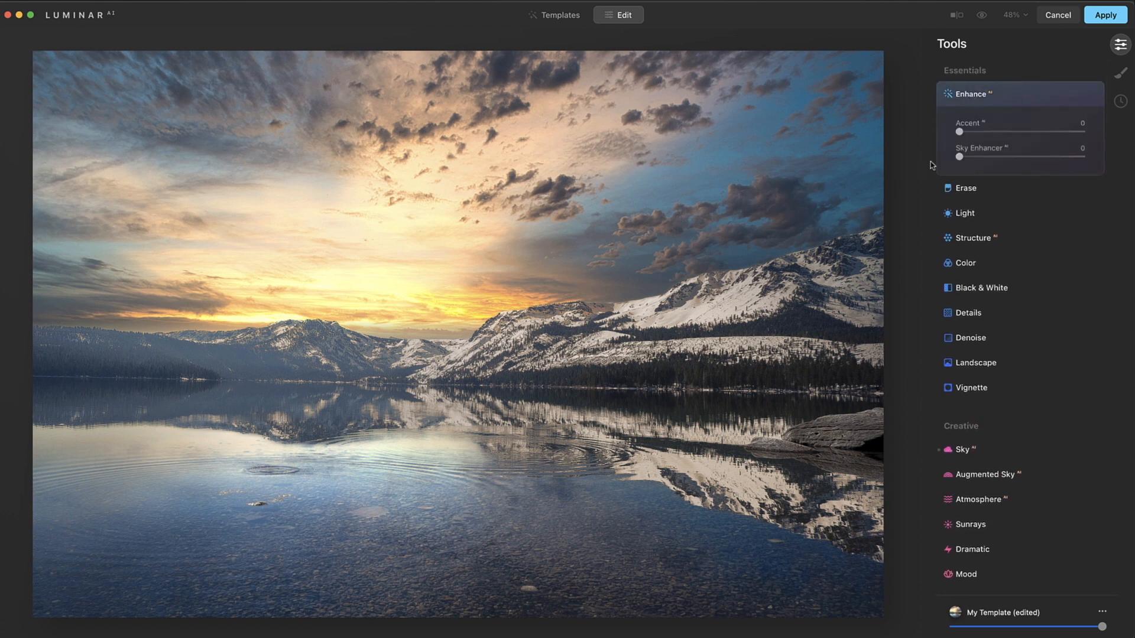
drag(959, 156, 1023, 131)
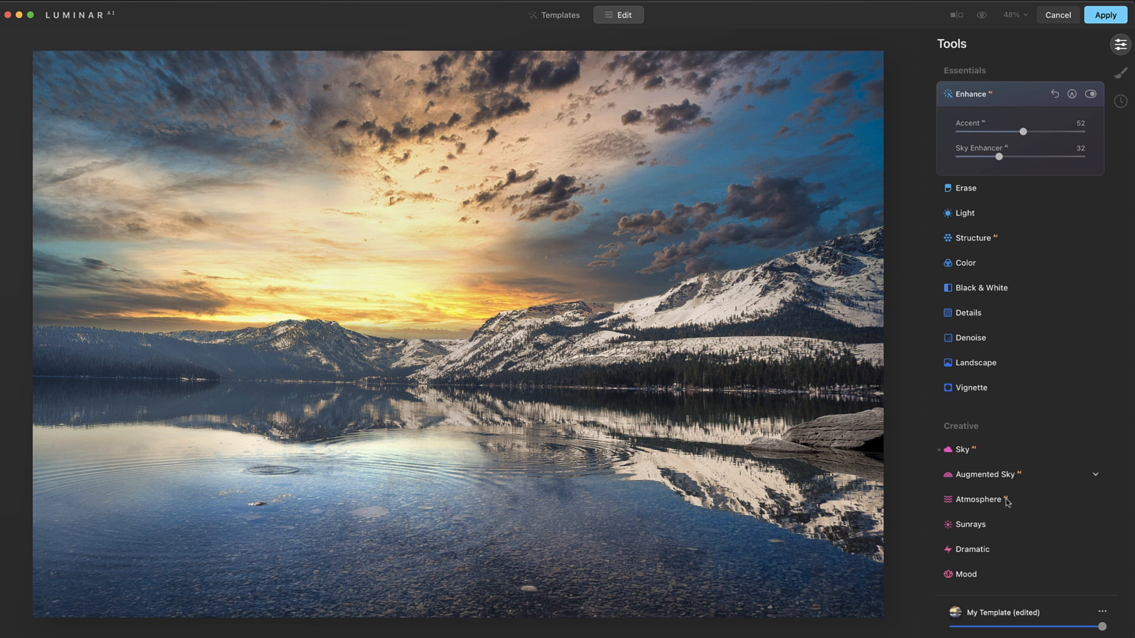
Add detail with Structure AI, setting Amount to 11 and Boost to 22
click(990, 248)
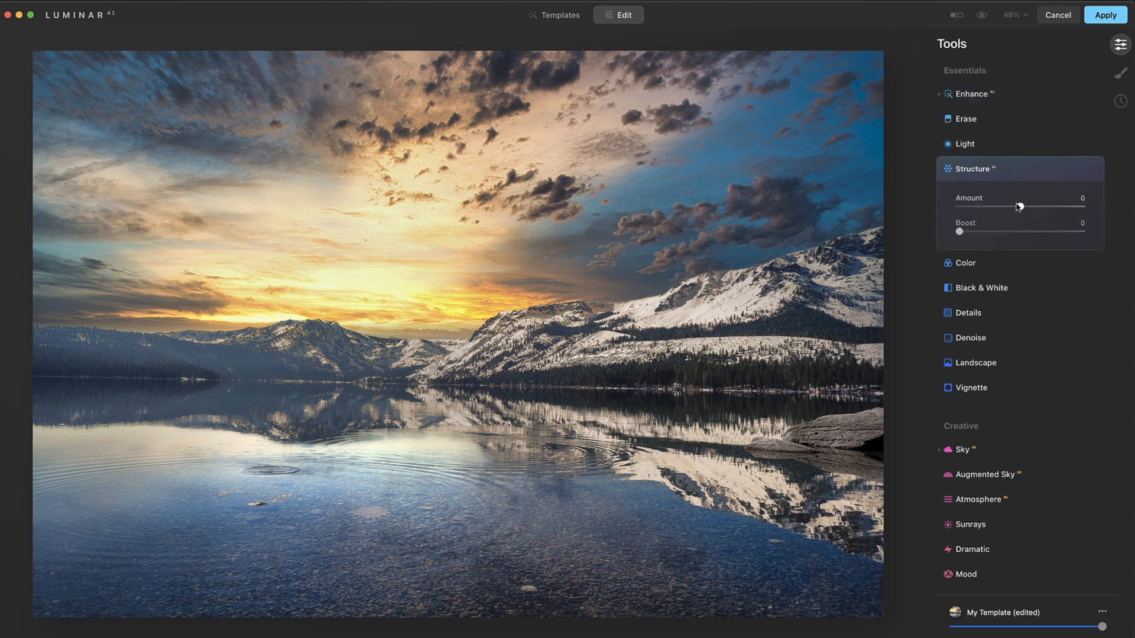
drag(1023, 209, 1030, 209)
drag(960, 231, 985, 234)
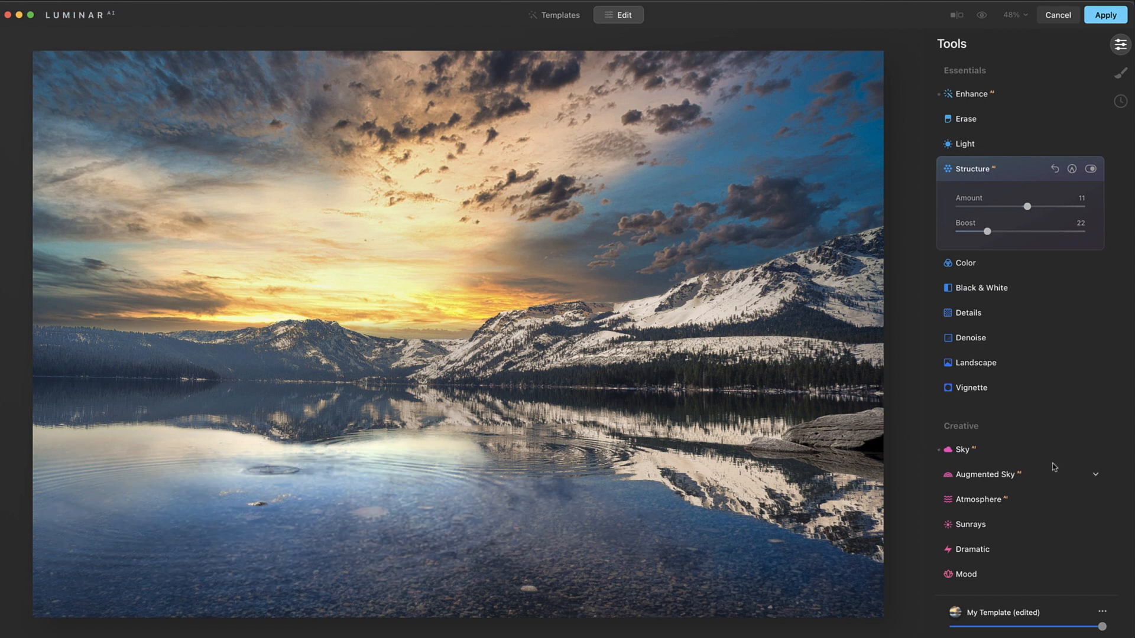
Add the Dramatic effect, trying an Amount of 32 and reducing it to 19
scroll(1053, 467, down, 5)
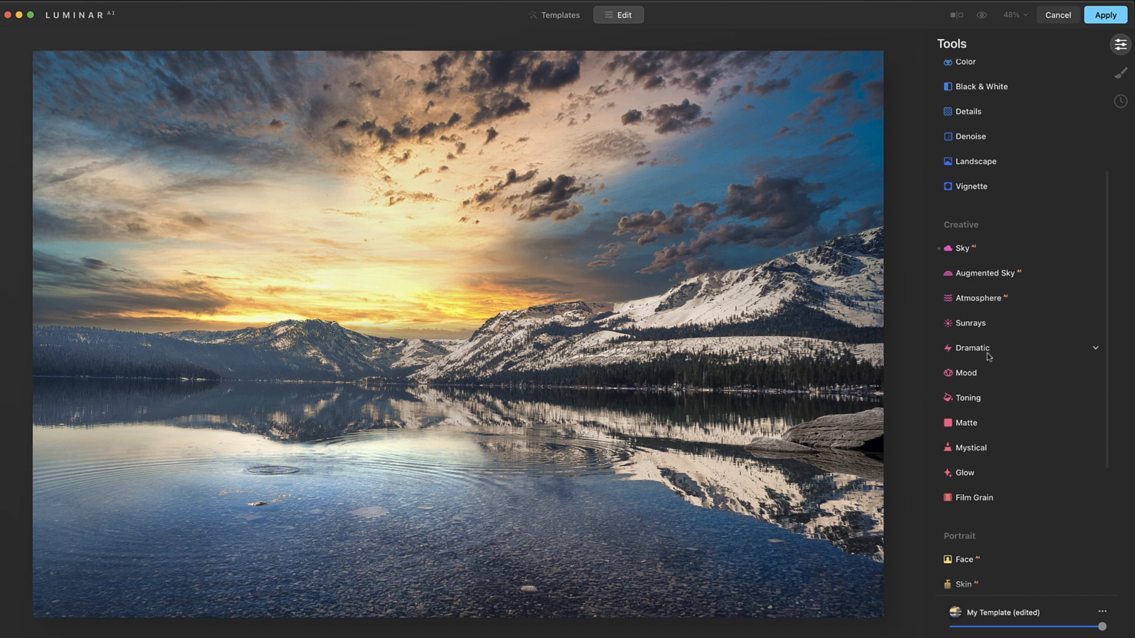
click(988, 355)
click(964, 318)
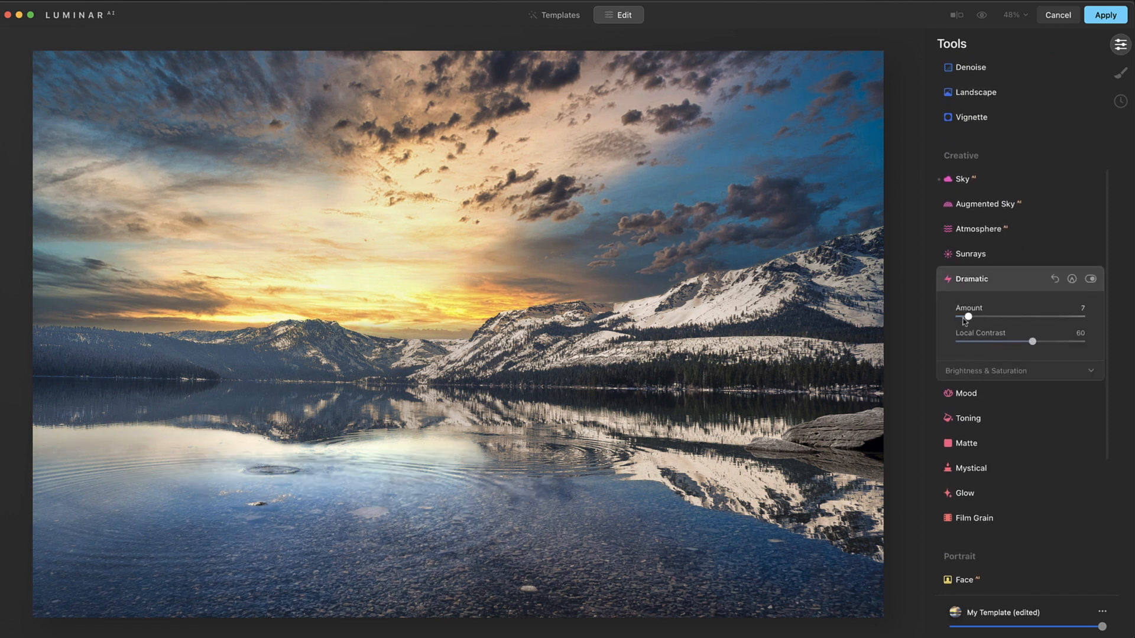
drag(963, 318, 998, 317)
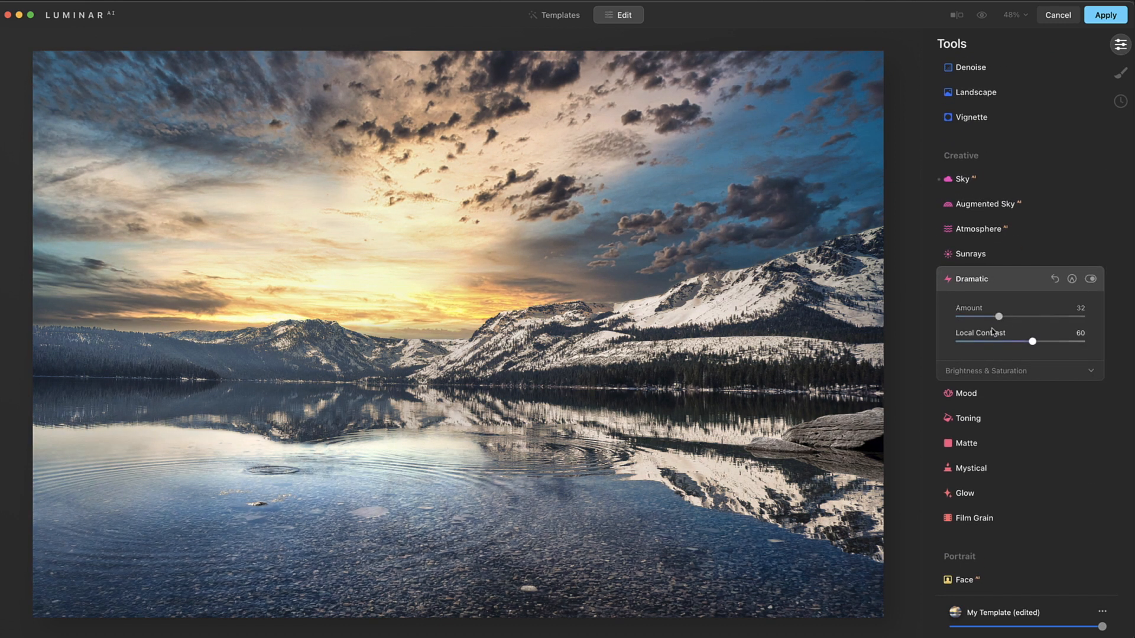
mouse_move(1000, 318)
mouse_down()
mouse_move(1066, 318)
mouse_move(982, 319)
mouse_up()
Set the Dramatic Saturation to 20 while previewing an Amount of 86, and lower the Amount to a moderate level
click(1091, 371)
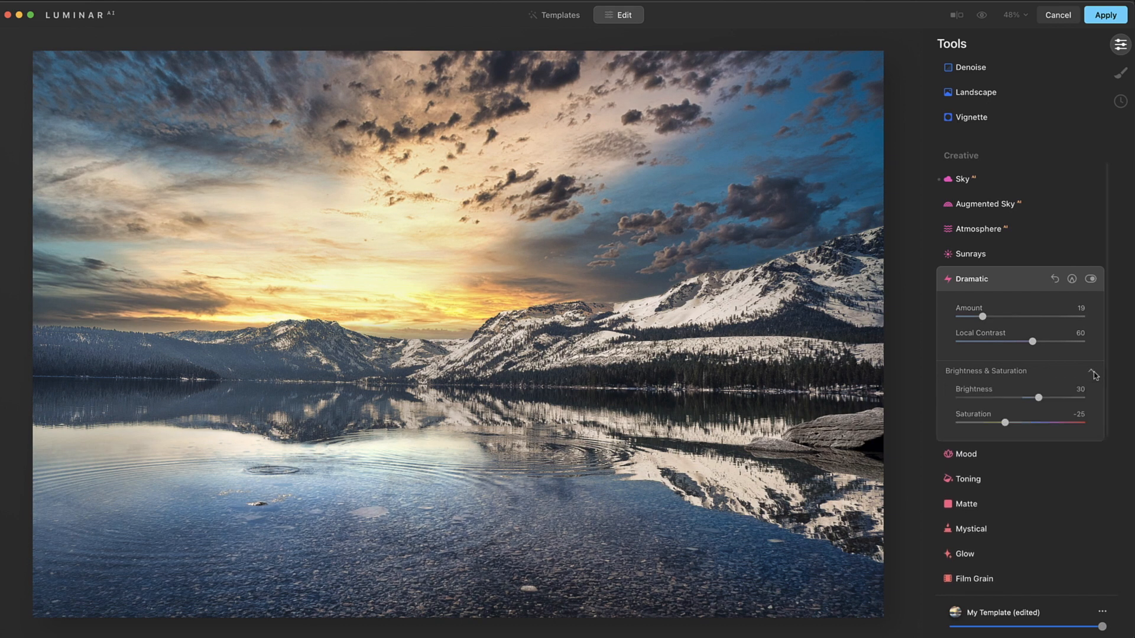
drag(983, 317, 1064, 317)
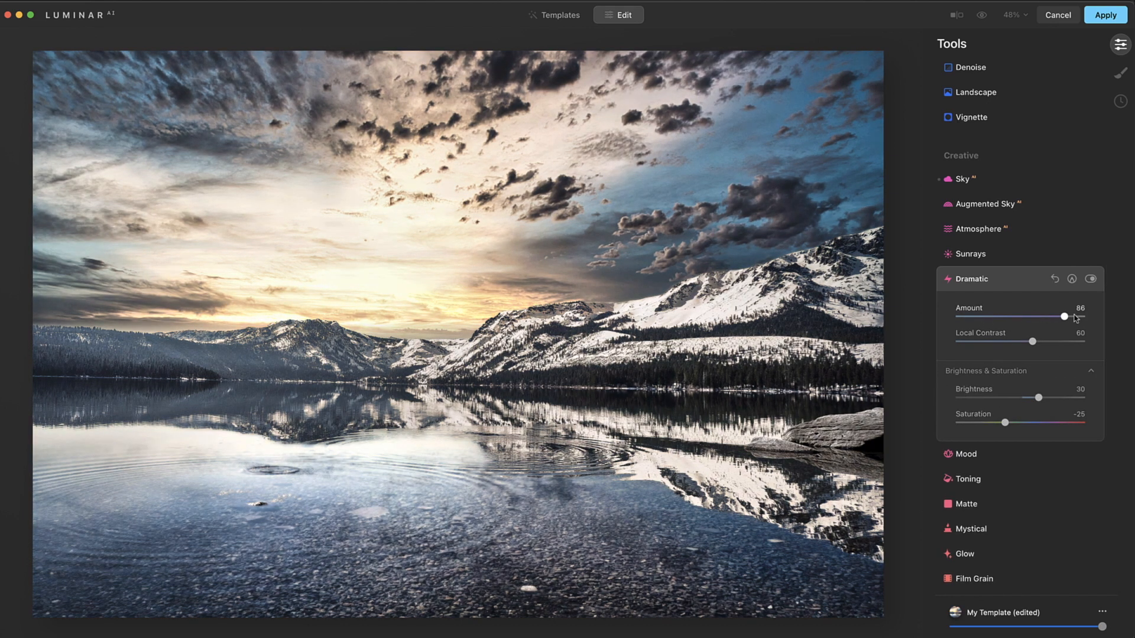
drag(1006, 424, 1036, 428)
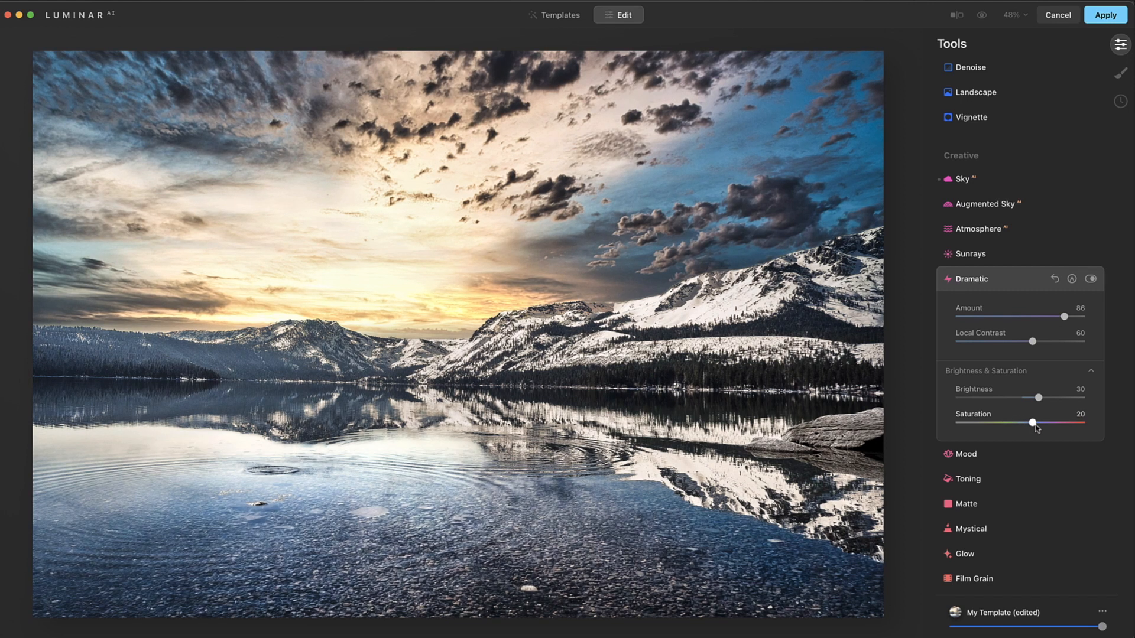
drag(1064, 317, 1006, 320)
click(1012, 278)
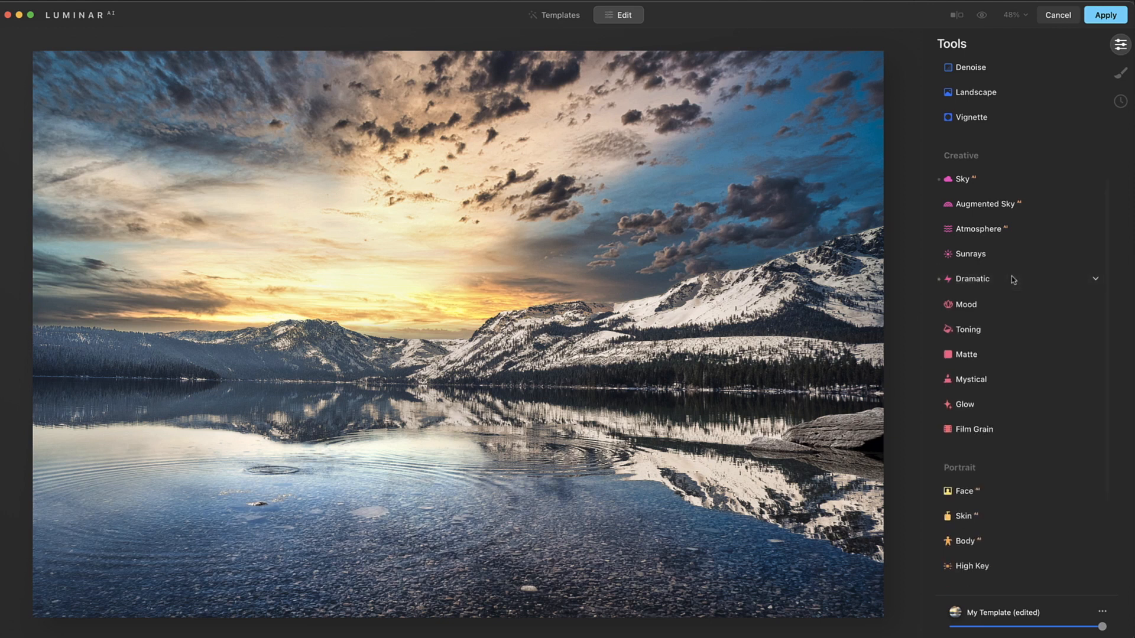
Look through the remaining tools, and apply the Luminar AI edits to the LUM layer in Photoshop
scroll(1018, 438, down, 1)
scroll(1019, 439, down, 3)
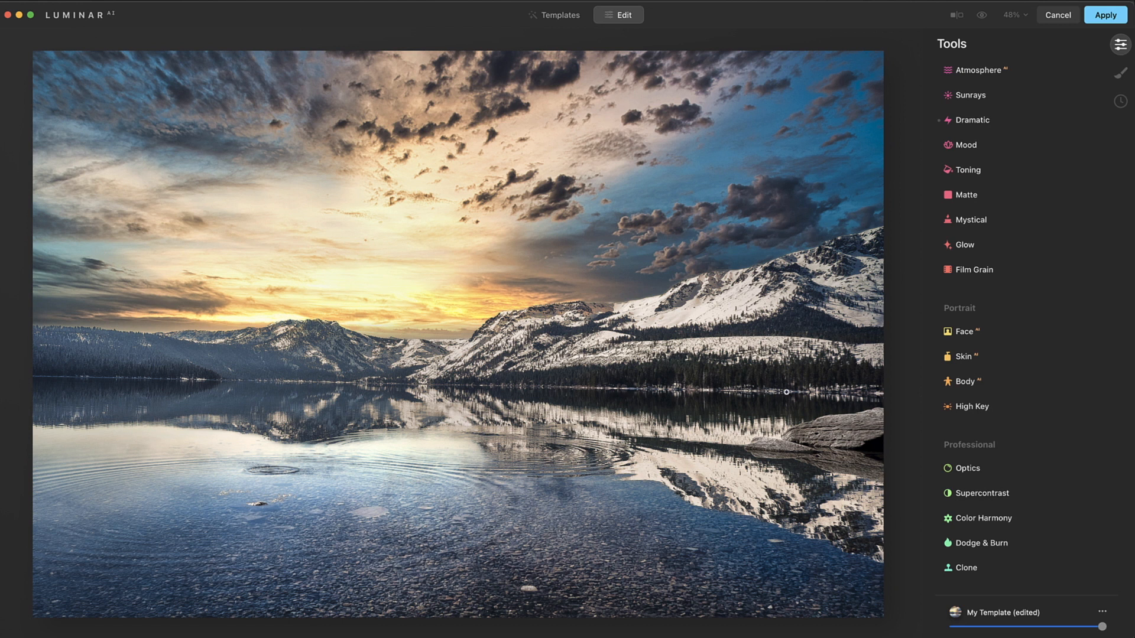
scroll(1061, 409, up, 10)
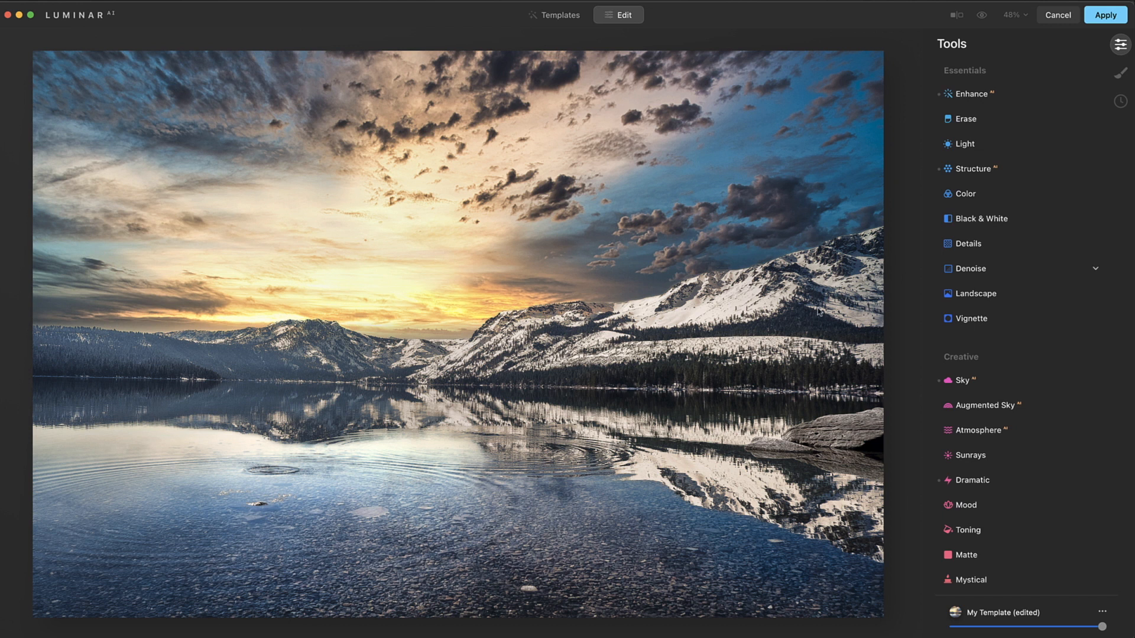
click(1108, 16)
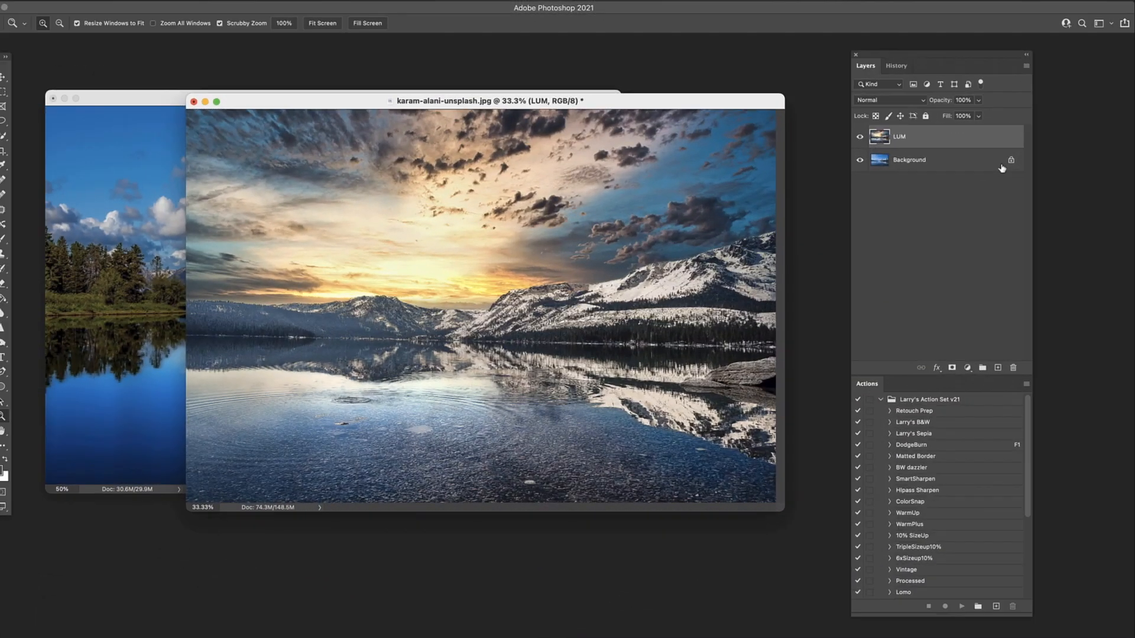
Toggle the LUM layer's visibility repeatedly to compare the edited lake photo with the original, leaving the layer visible
click(861, 137)
click(861, 138)
click(861, 137)
click(861, 137)
click(861, 138)
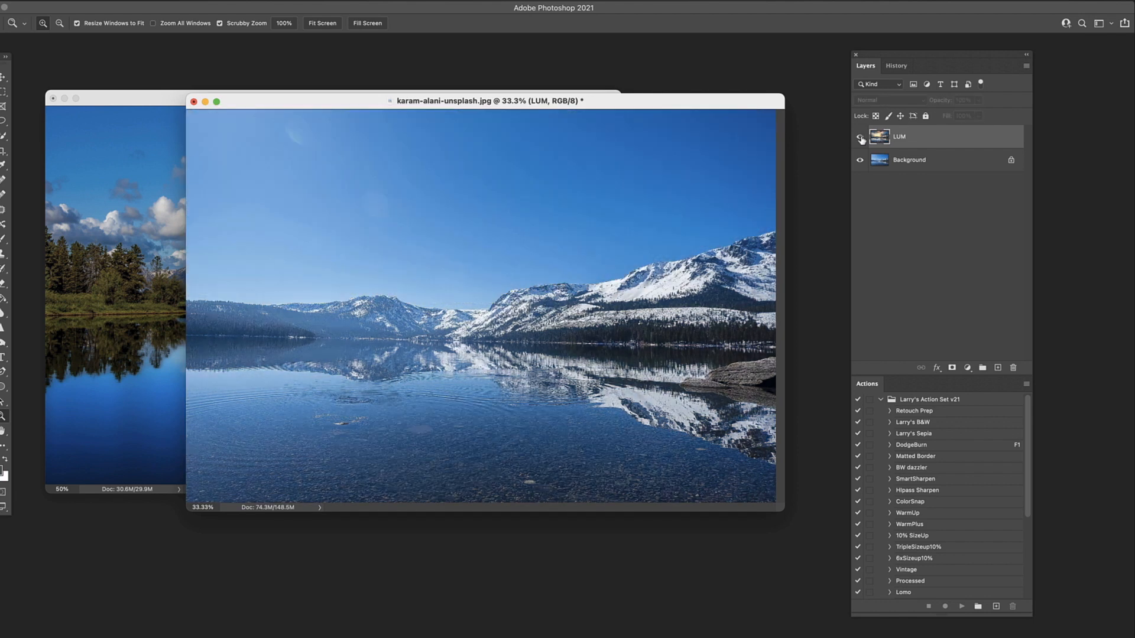
click(860, 137)
click(861, 138)
click(910, 129)
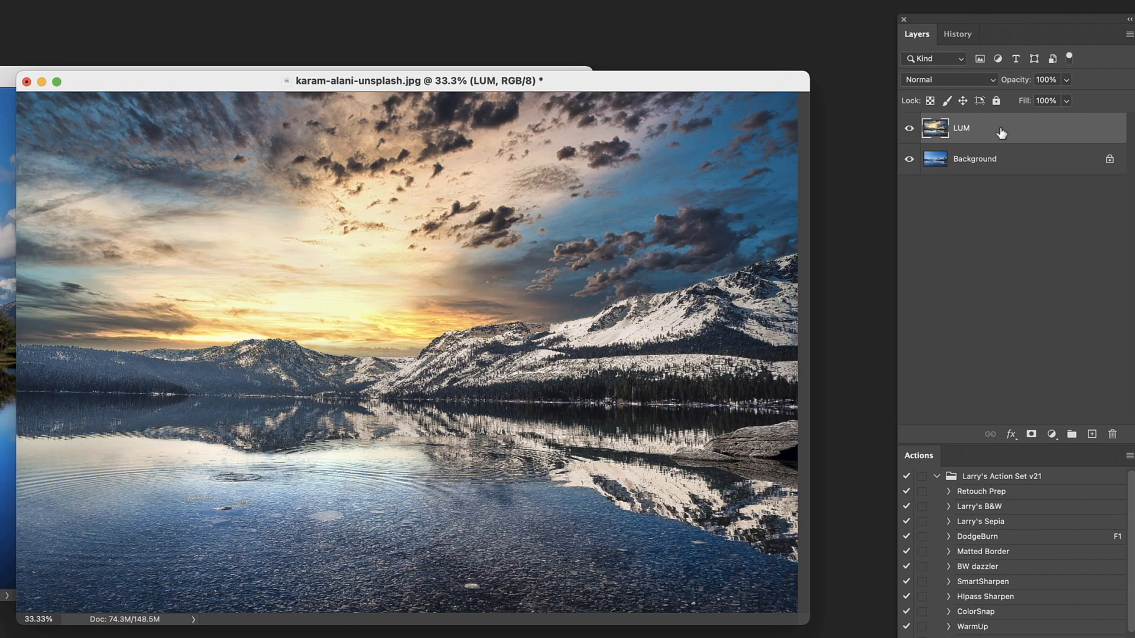
Try the LUM layer at 77% opacity, and return it to 100%
click(1066, 79)
drag(1069, 97, 1051, 101)
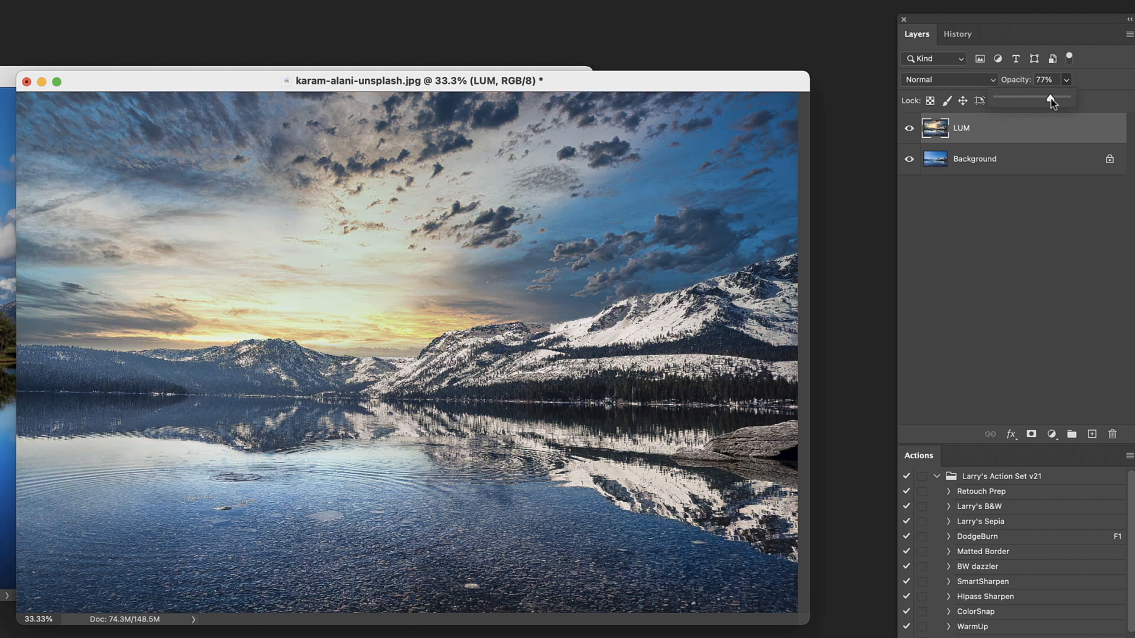
drag(1051, 101, 1076, 103)
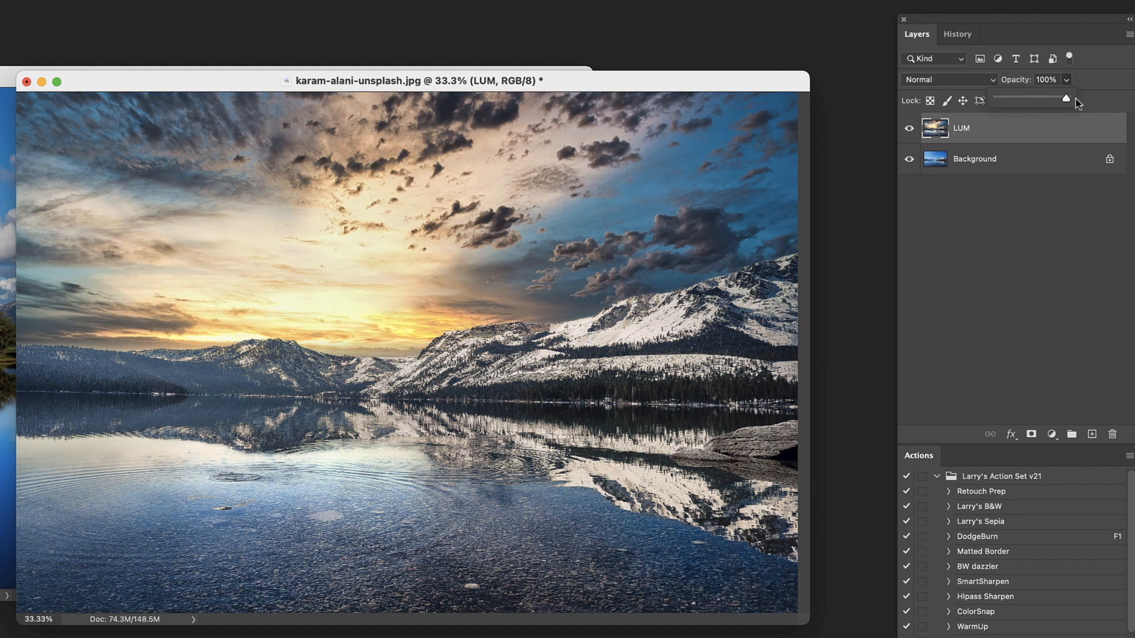
Hide the LUM layer to compare the edit with the original Background photo
click(909, 128)
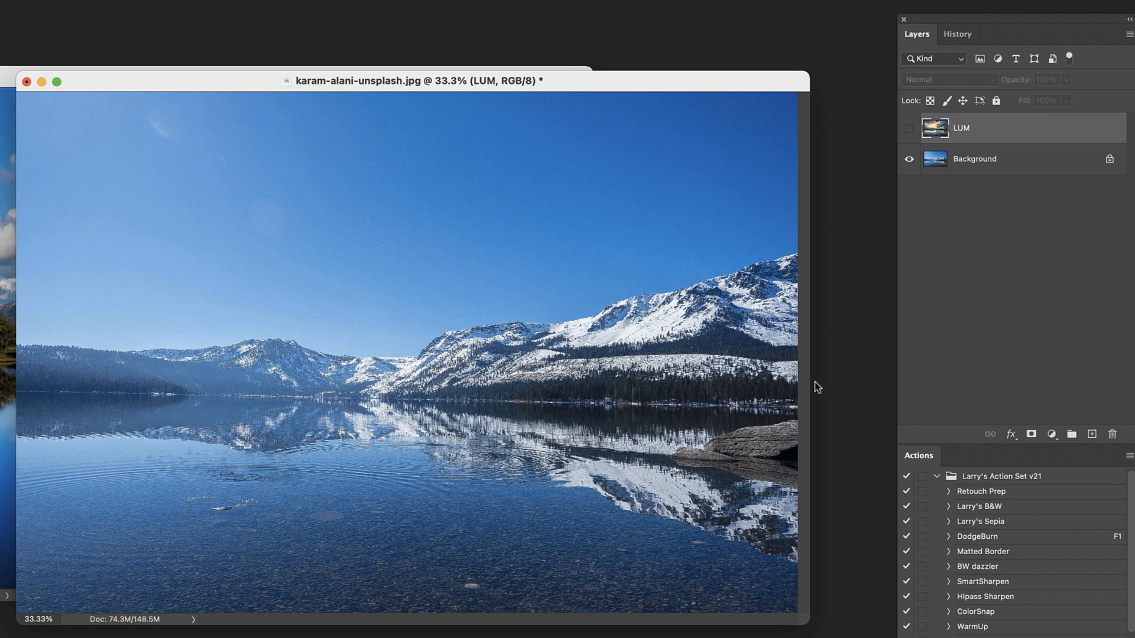